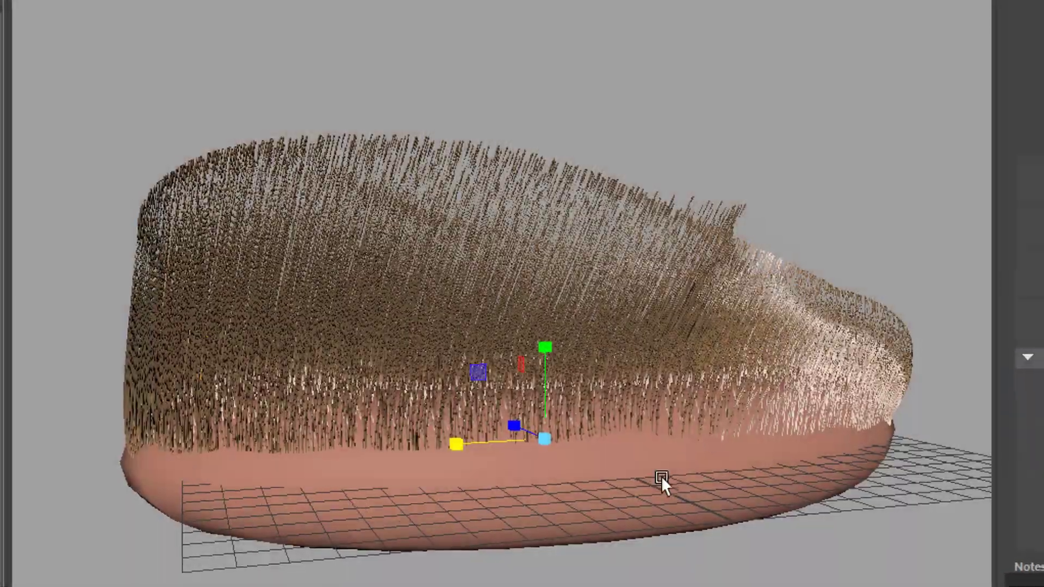
- Examine the hair on the finished torus from several angles and up close, and open its XGen description settings
mouse_move(662, 477)
alt+mouse_down()
mouse_move(647, 507)
mouse_move(552, 520)
mouse_move(439, 477)
mouse_move(478, 512)
mouse_move(612, 515)
mouse_move(657, 488)
alt+mouse_up()
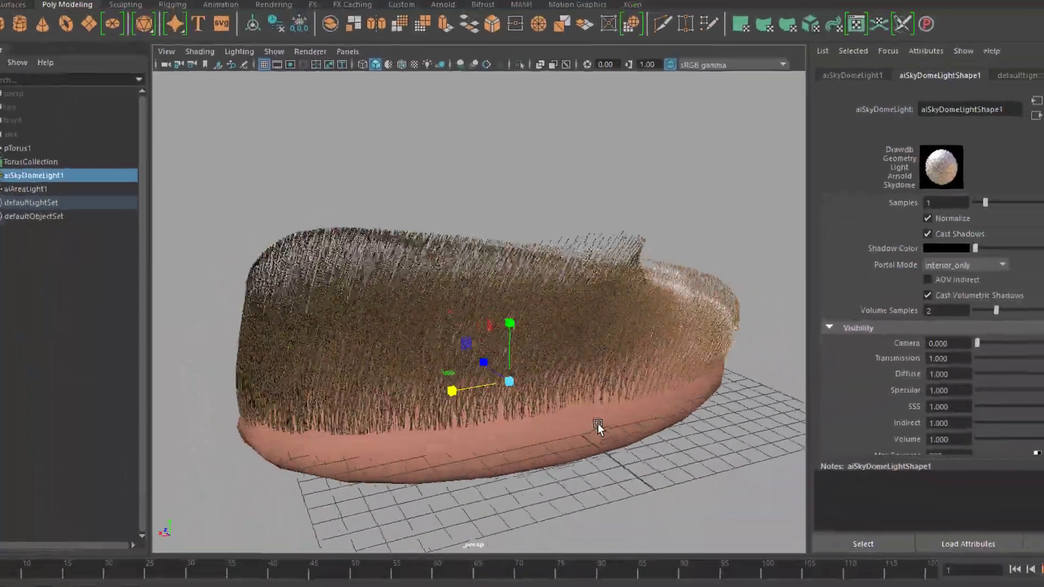
alt+drag(598, 424, 490, 380)
key(q)
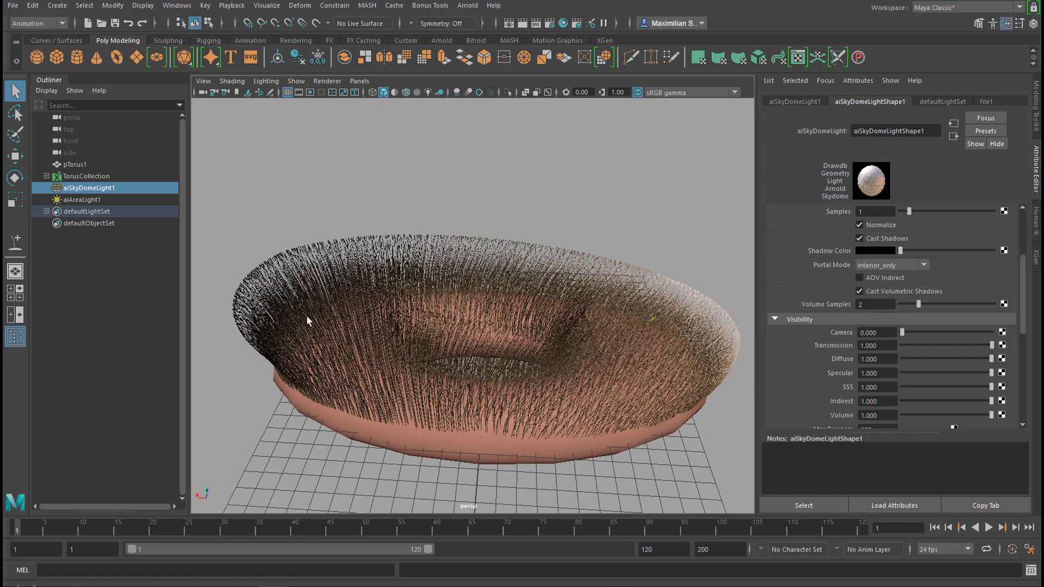
alt+right_drag(629, 352, 700, 361)
alt+middle_drag(700, 361, 490, 338)
alt+right_drag(523, 357, 683, 363)
alt+drag(644, 375, 641, 344)
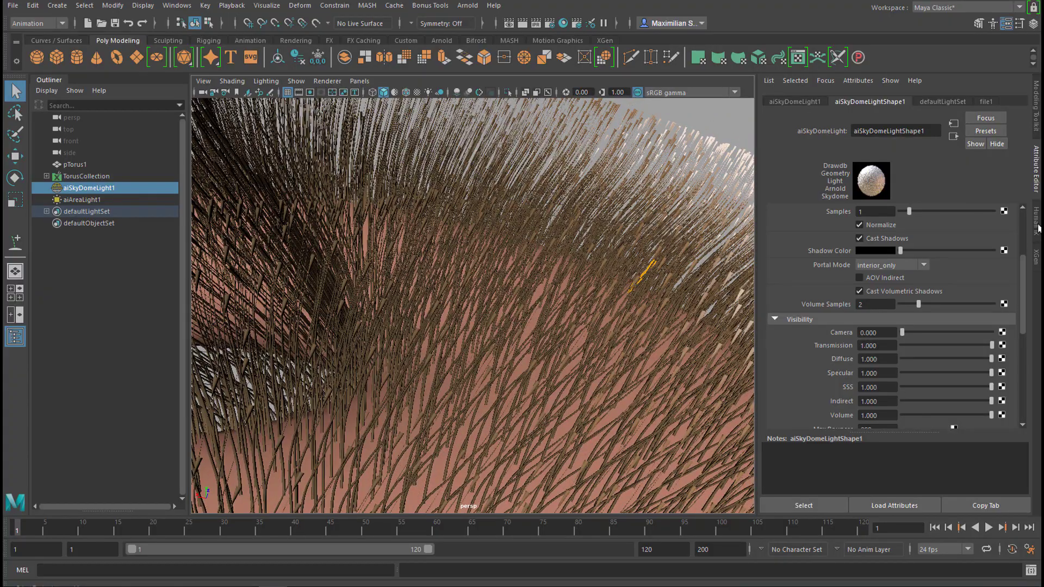
click(1037, 260)
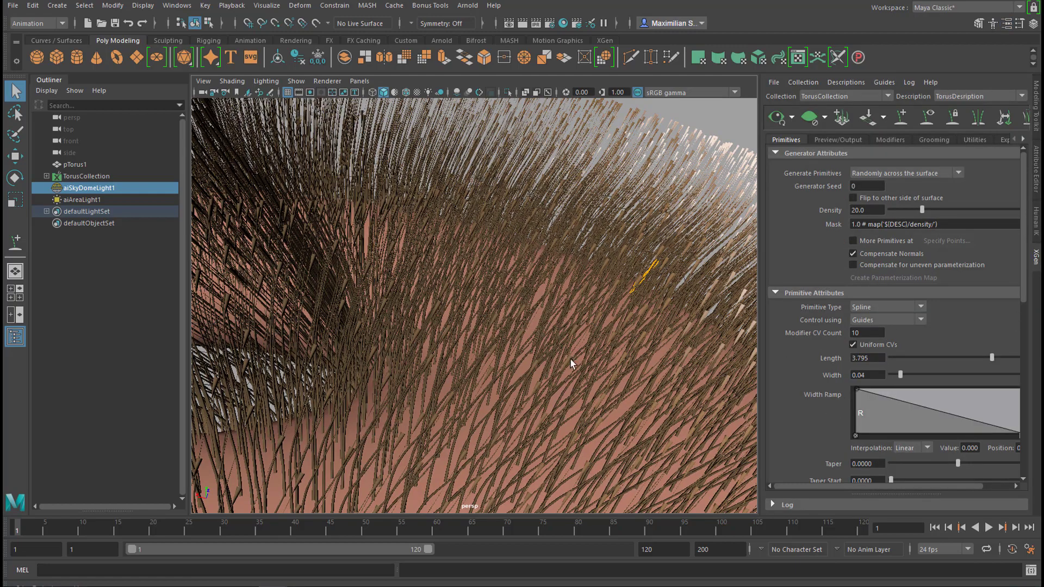
alt+drag(645, 353, 576, 368)
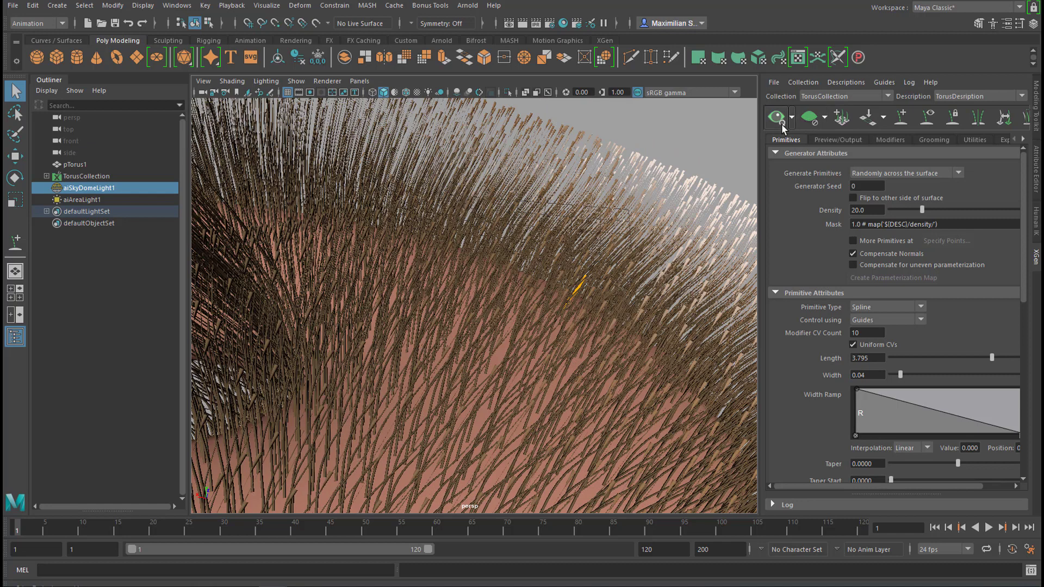
- Clear the hair preview and examine the guides on the bare torus
click(811, 120)
alt+right_drag(621, 344, 320, 397)
alt+drag(364, 379, 573, 400)
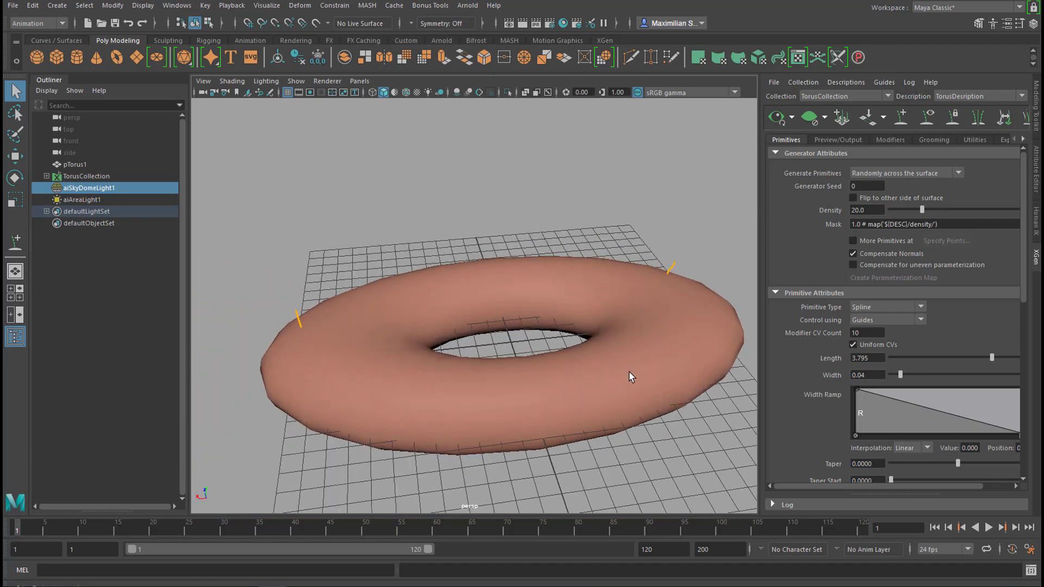
alt+right_drag(629, 372, 644, 371)
alt+middle_drag(677, 354, 630, 369)
alt+right_drag(656, 321, 683, 303)
alt+middle_drag(683, 303, 427, 366)
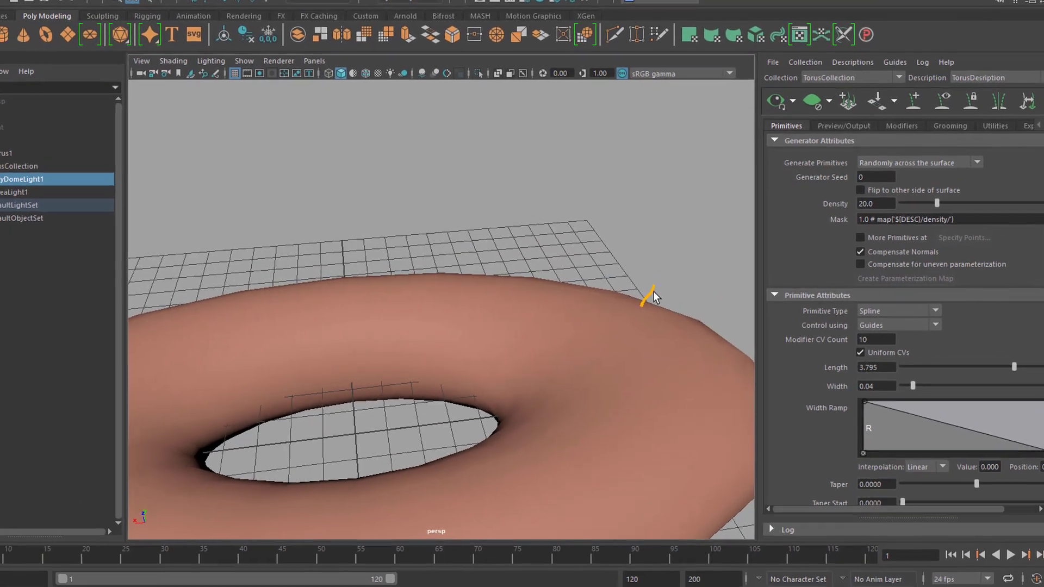
- Select the guide on the torus's far edge and move its upper control points upward and sideways to make it longer and tilted
click(665, 288)
right_drag(618, 296, 490, 276)
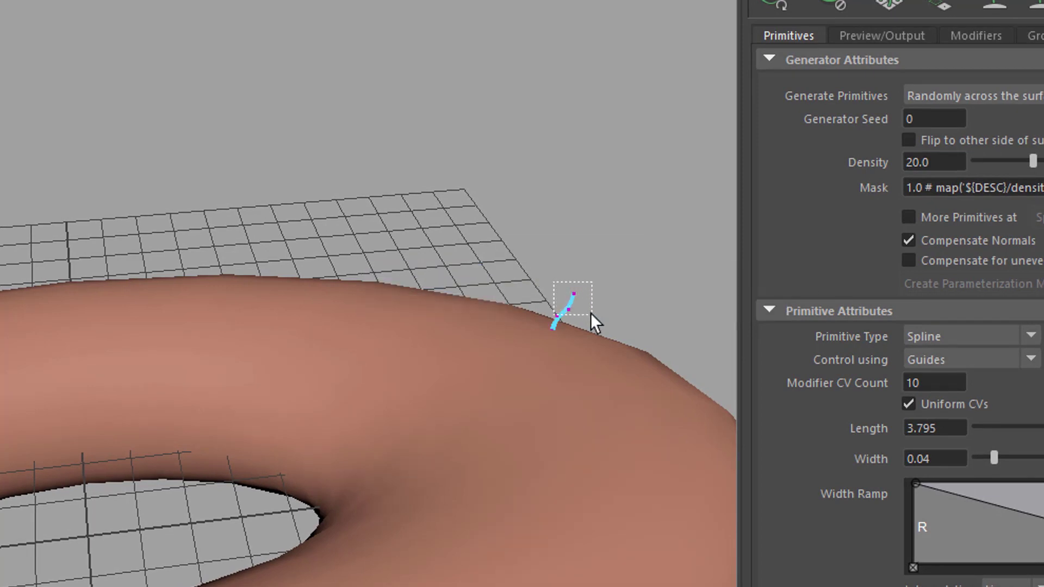
key(w)
drag(589, 210, 641, 2)
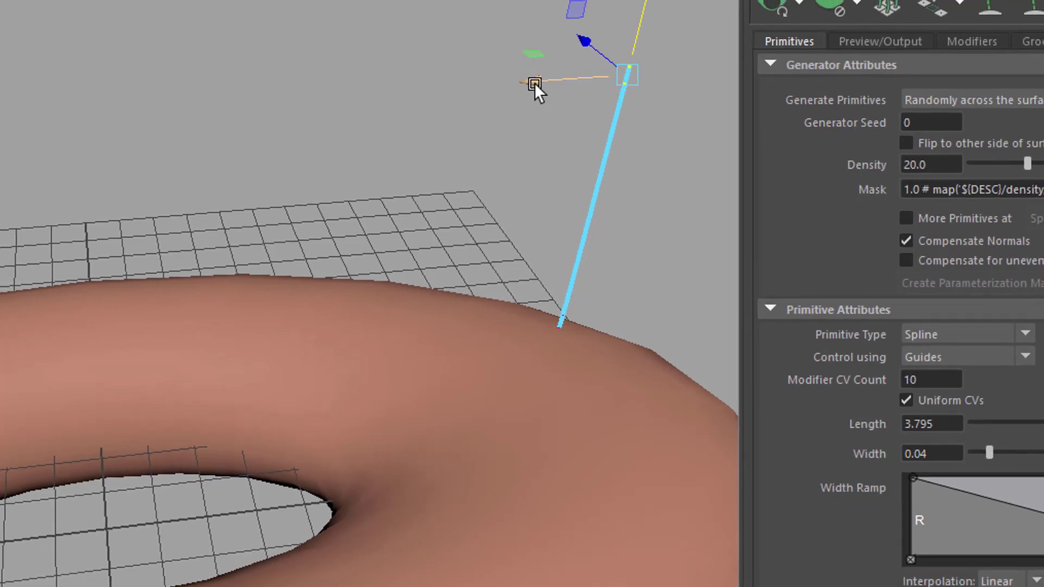
drag(524, 78, 772, 163)
- Regenerate the hair preview from the reshaped guide and inspect the hair from the side
alt+right_drag(646, 309, 196, 457)
click(787, 64)
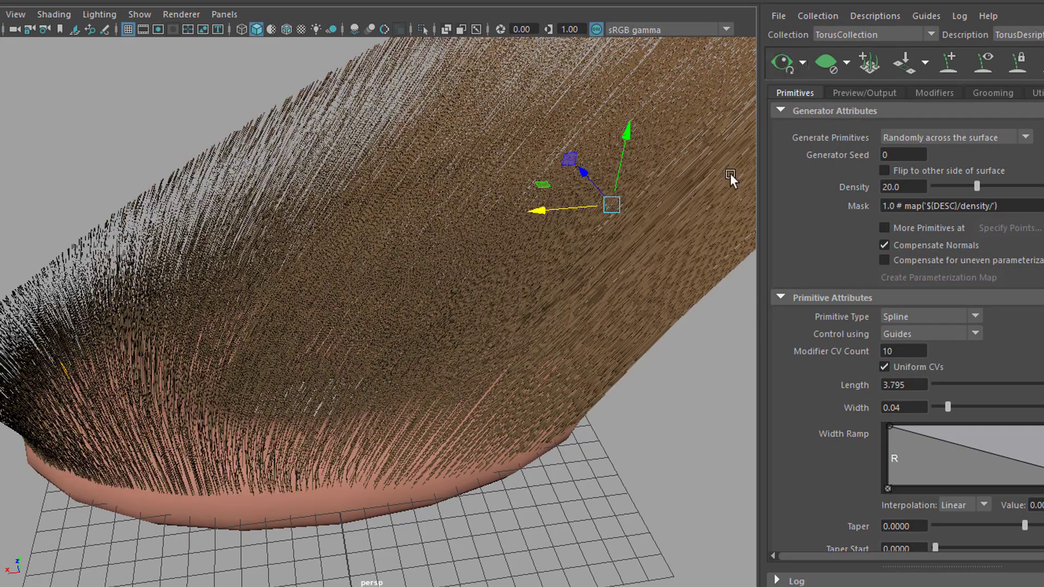
alt+right_drag(585, 367, 223, 469)
alt+drag(618, 341, 529, 341)
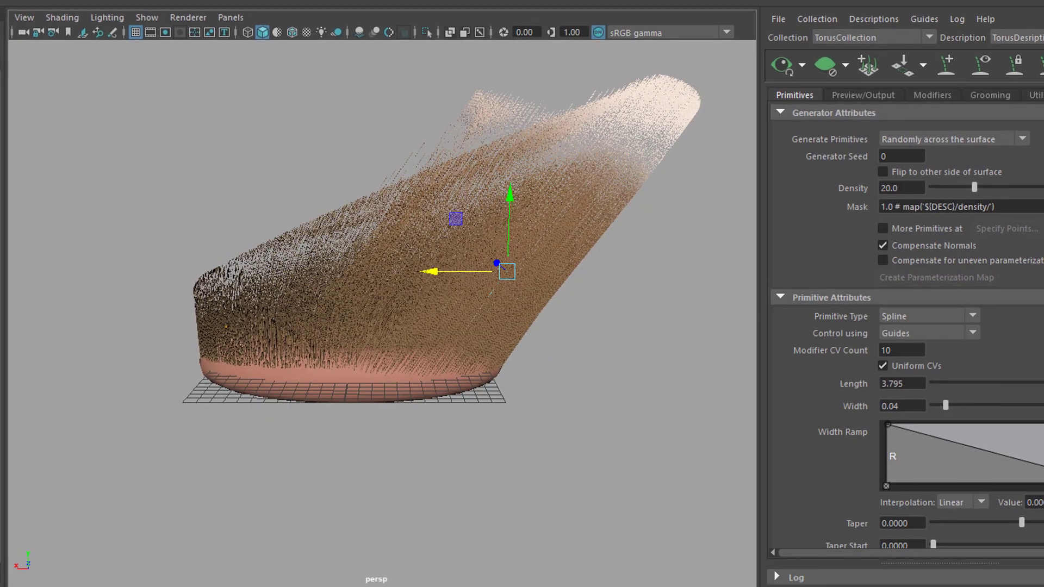
- Start a new empty scene and look over the available XGen tools
key(ctrl+n)
click(382, 295)
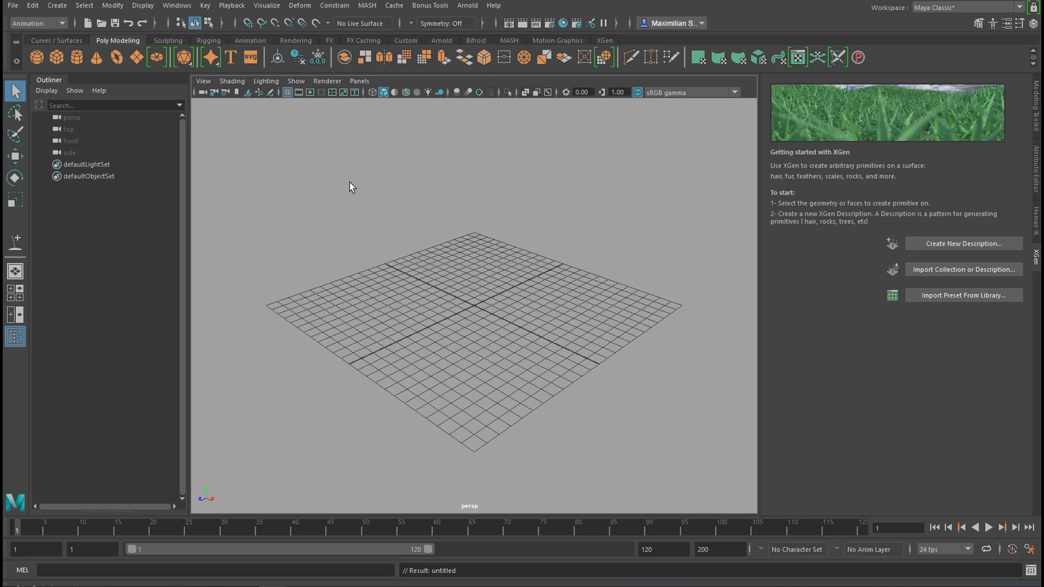
click(605, 41)
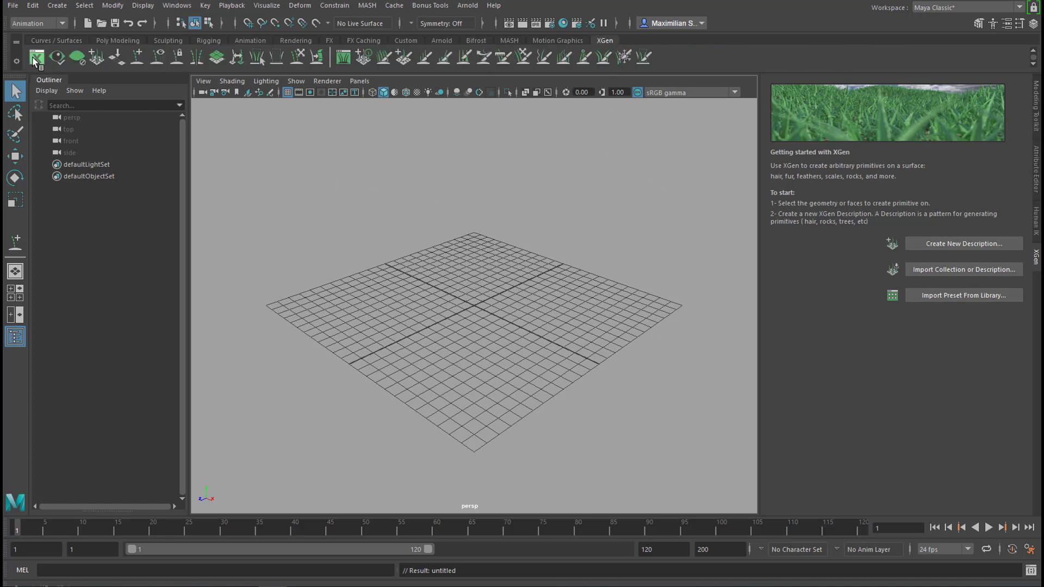
click(1038, 169)
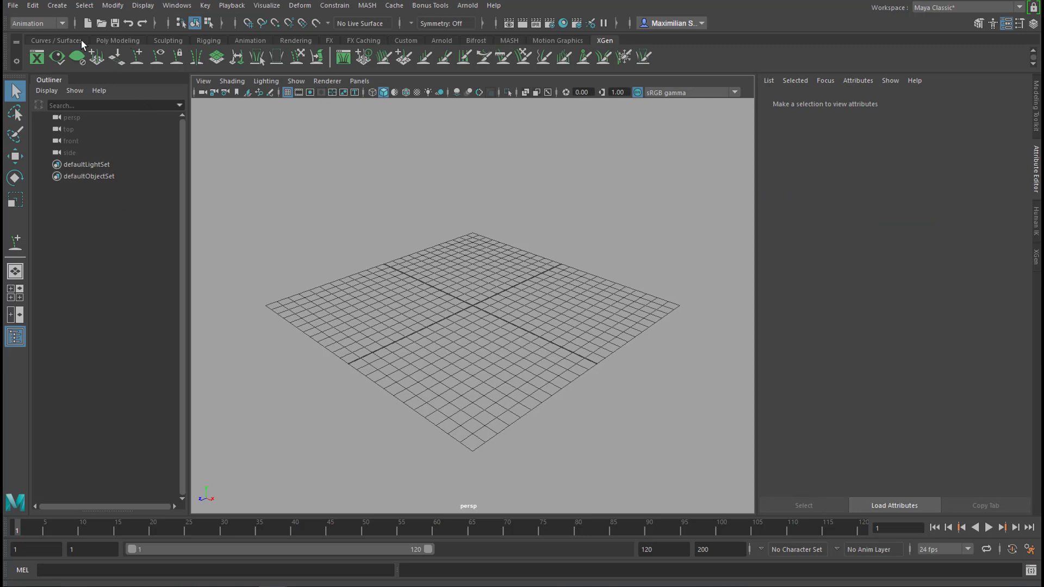
- Create a polygon torus at the grid centre and scale it up uniformly to several times its size
click(117, 40)
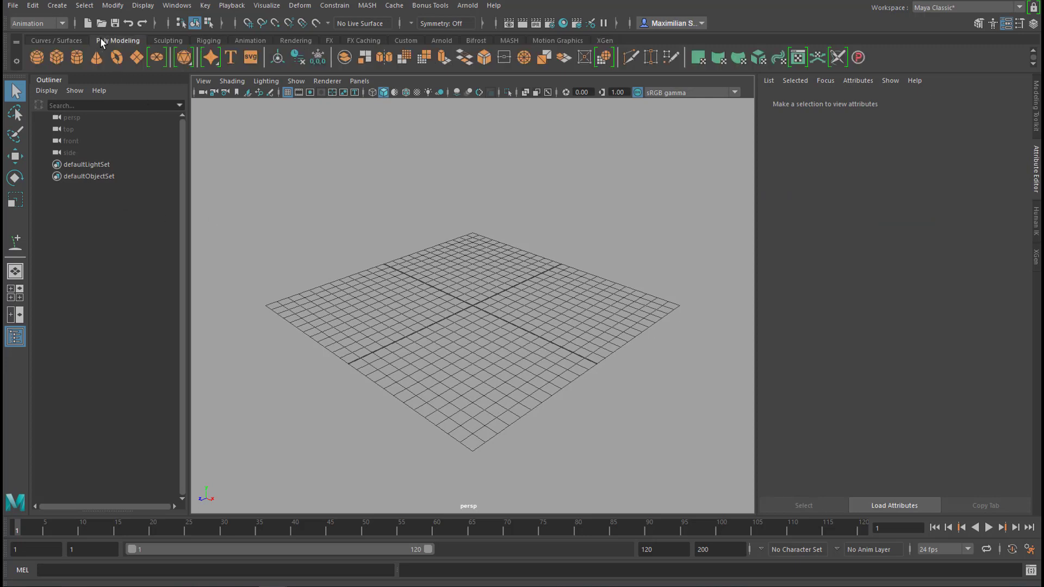
click(123, 59)
key(r)
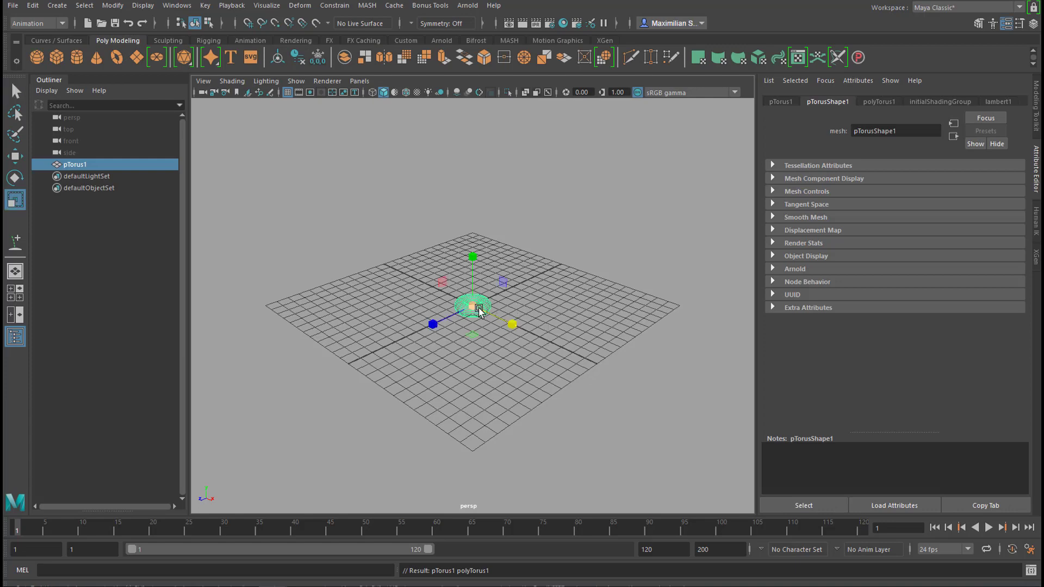
drag(479, 311, 502, 324)
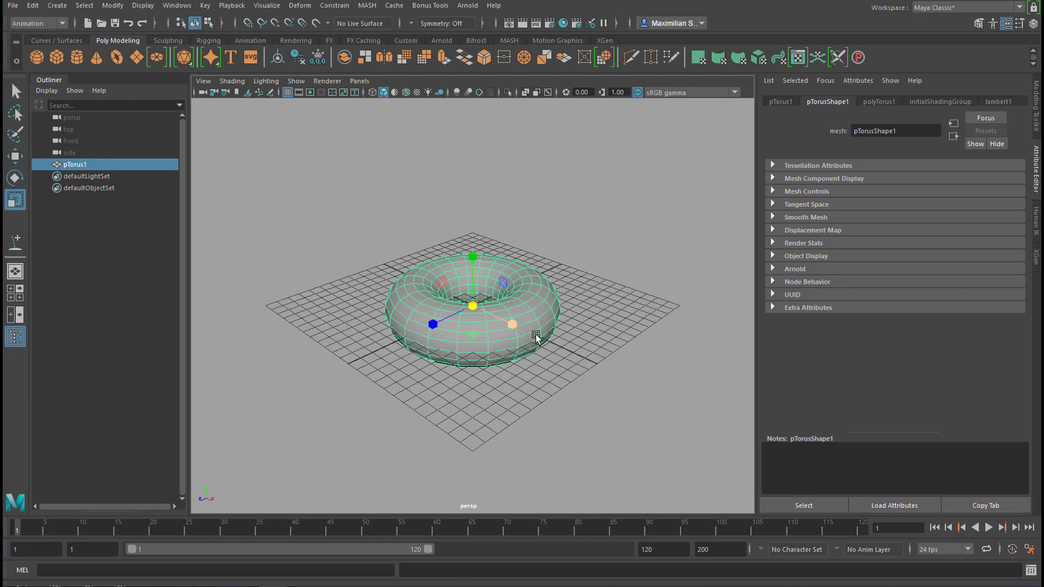
alt+drag(533, 372, 562, 376)
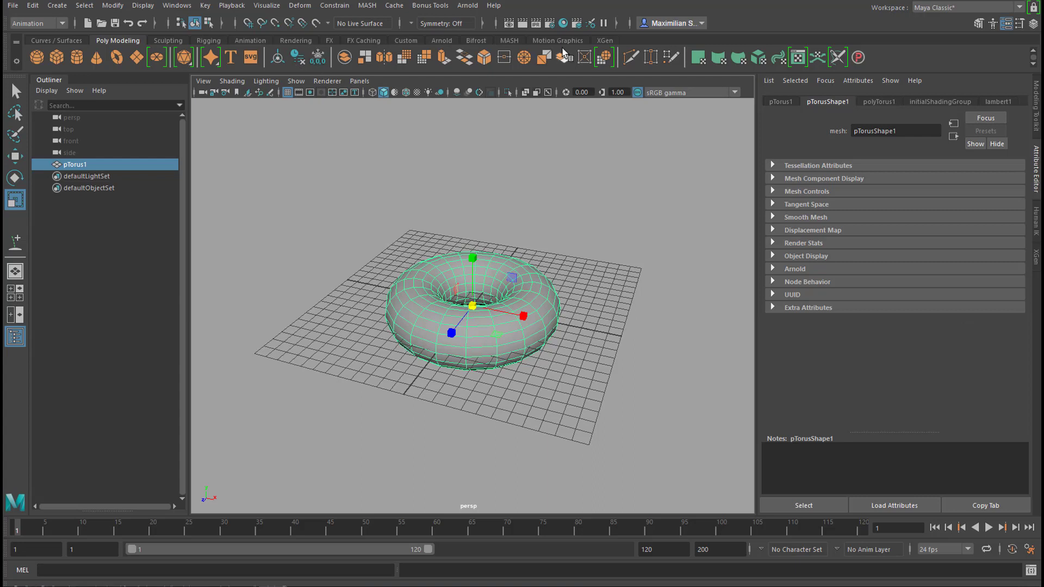
- Create a new XGen description on the torus, generated randomly across the surface and controlled by placing and shaping guides
click(604, 40)
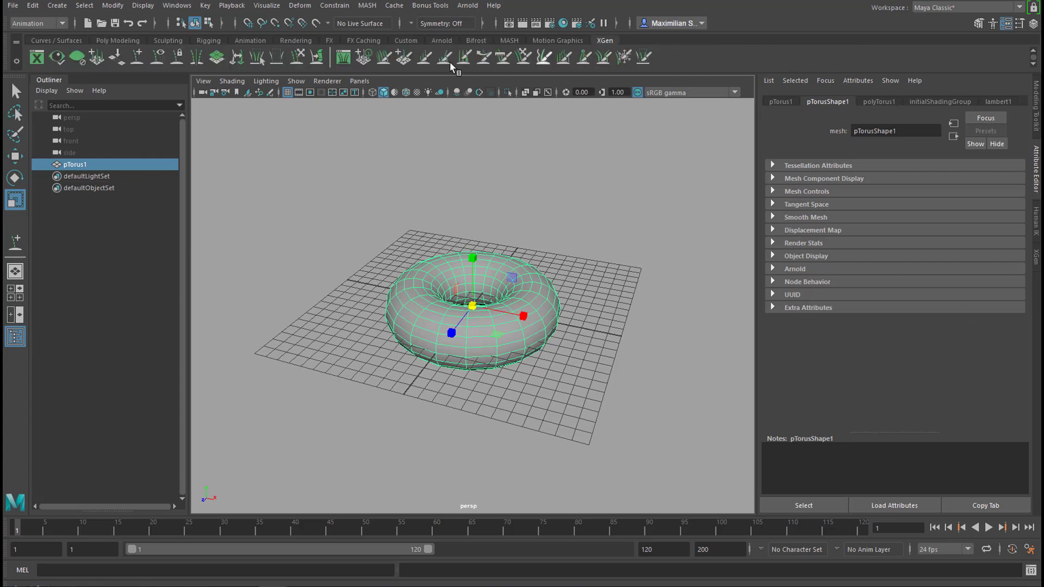
click(37, 59)
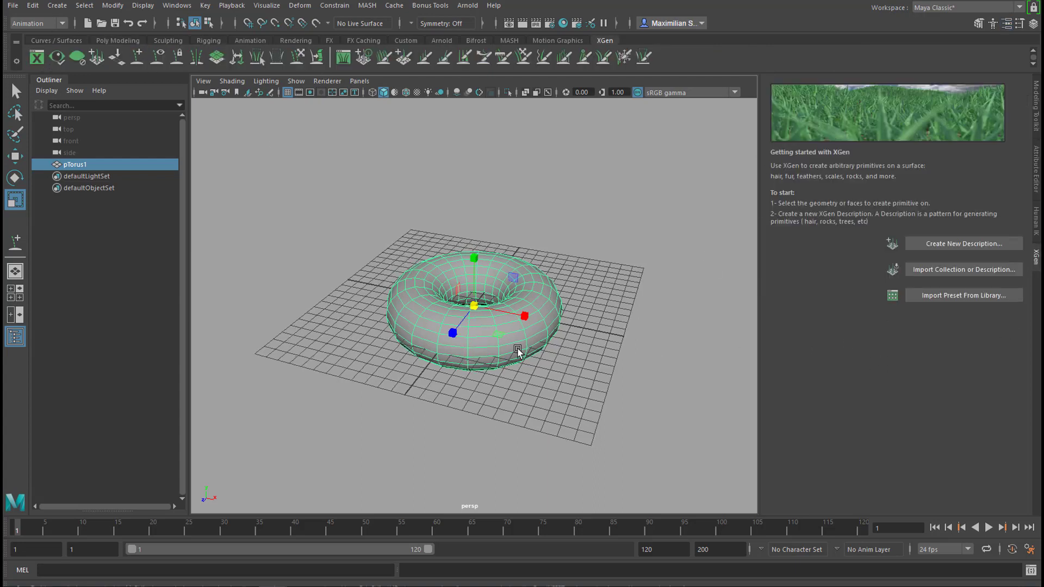
key(q)
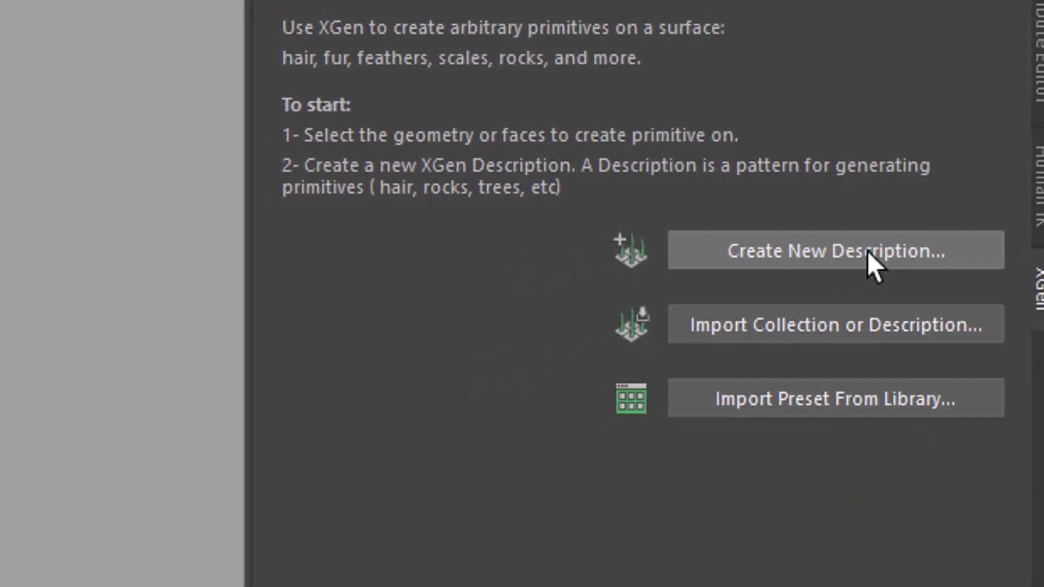
click(874, 252)
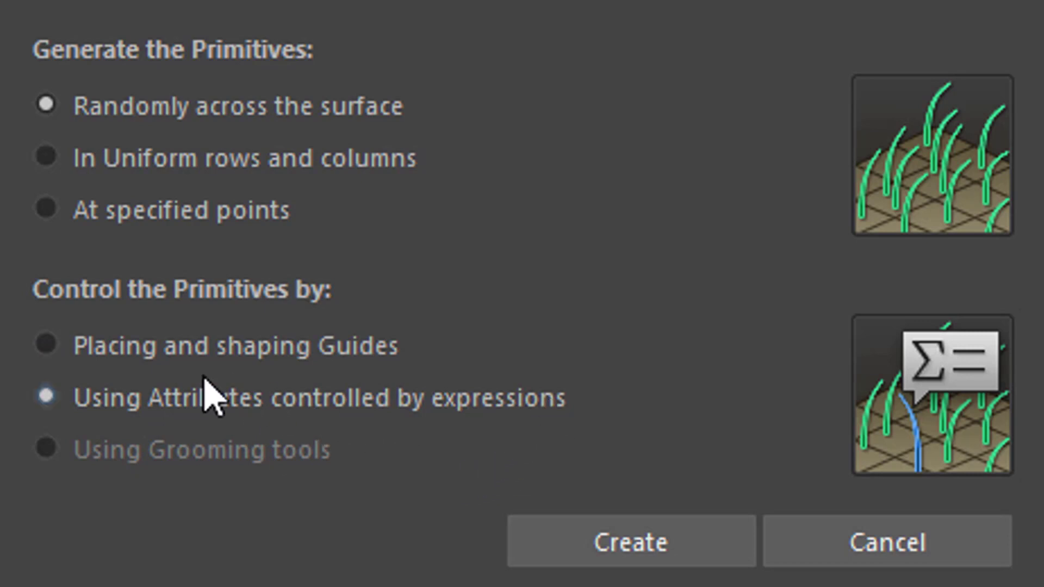
click(46, 342)
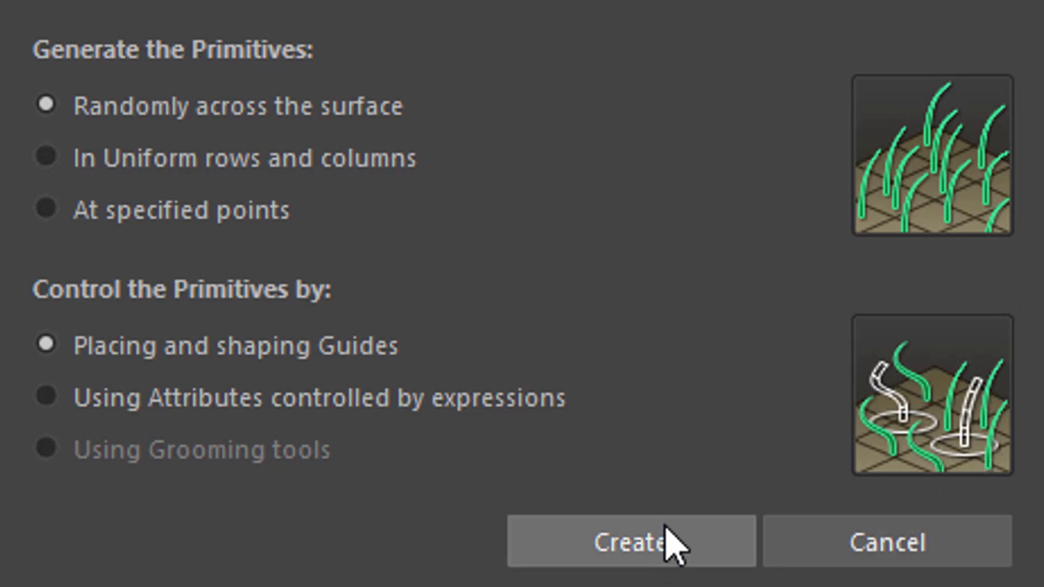
click(701, 521)
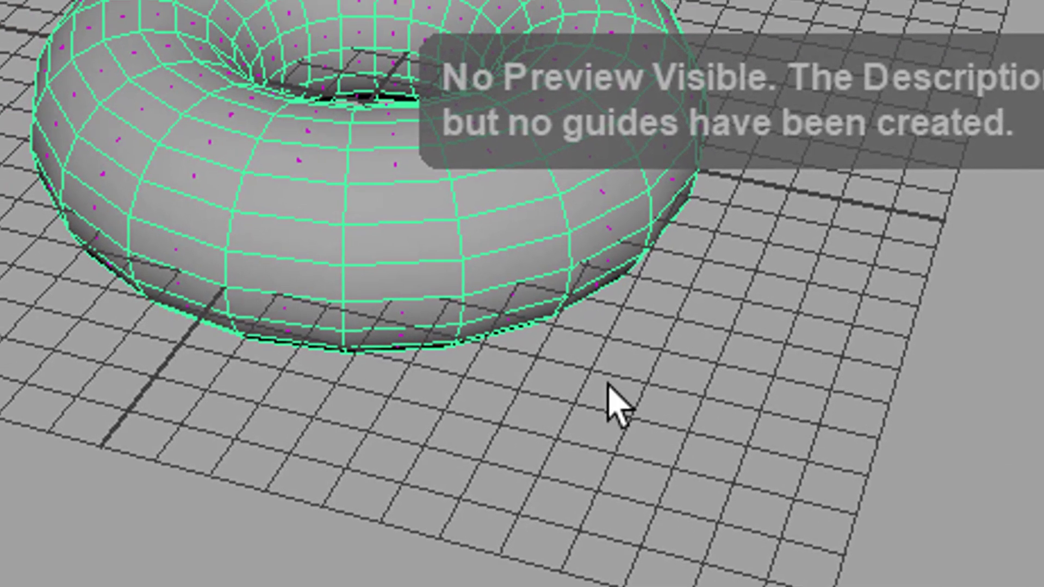
- Place two XGen guides on opposite sides of the torus's upper surface
alt+right_drag(304, 383, 1028, 418)
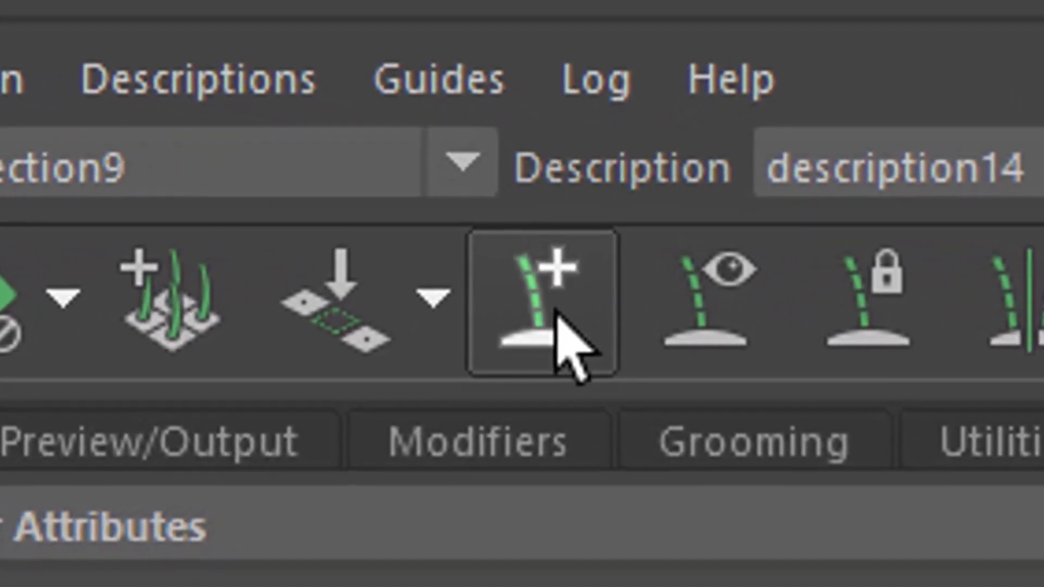
click(557, 342)
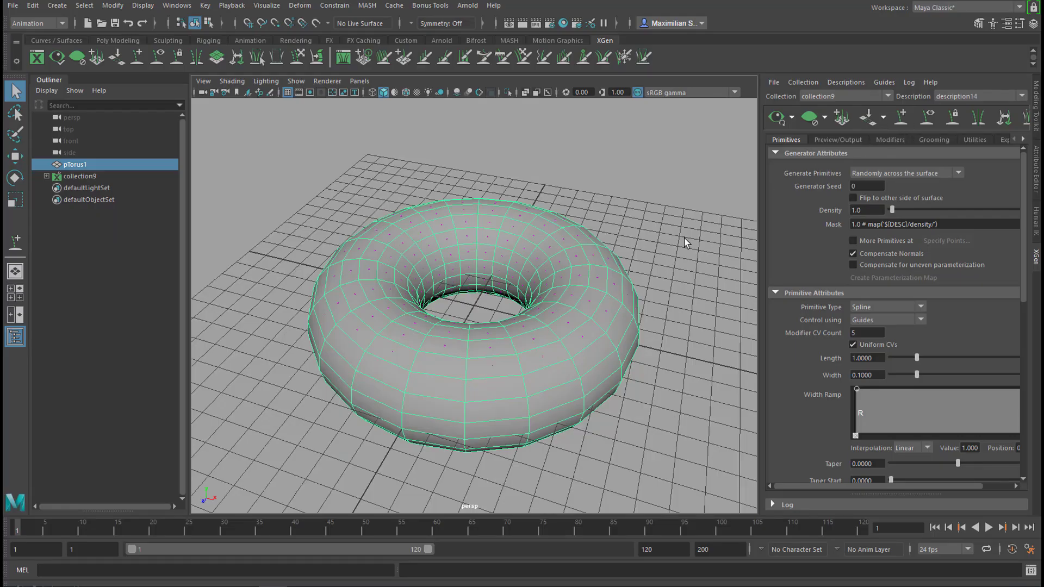
click(902, 118)
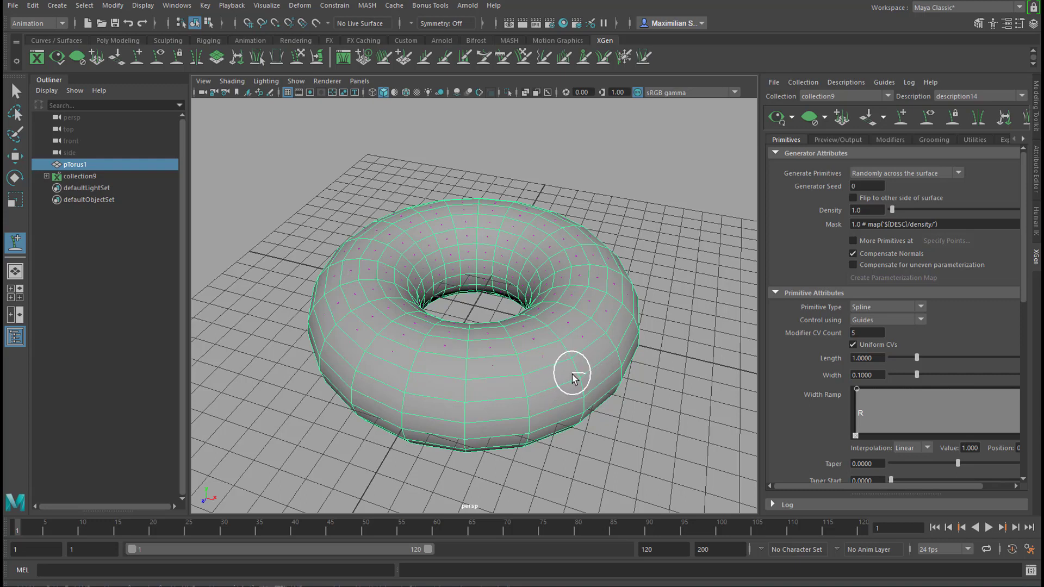
mouse_move(569, 376)
mouse_down()
mouse_move(619, 361)
mouse_move(566, 380)
mouse_move(599, 382)
mouse_move(570, 393)
mouse_up()
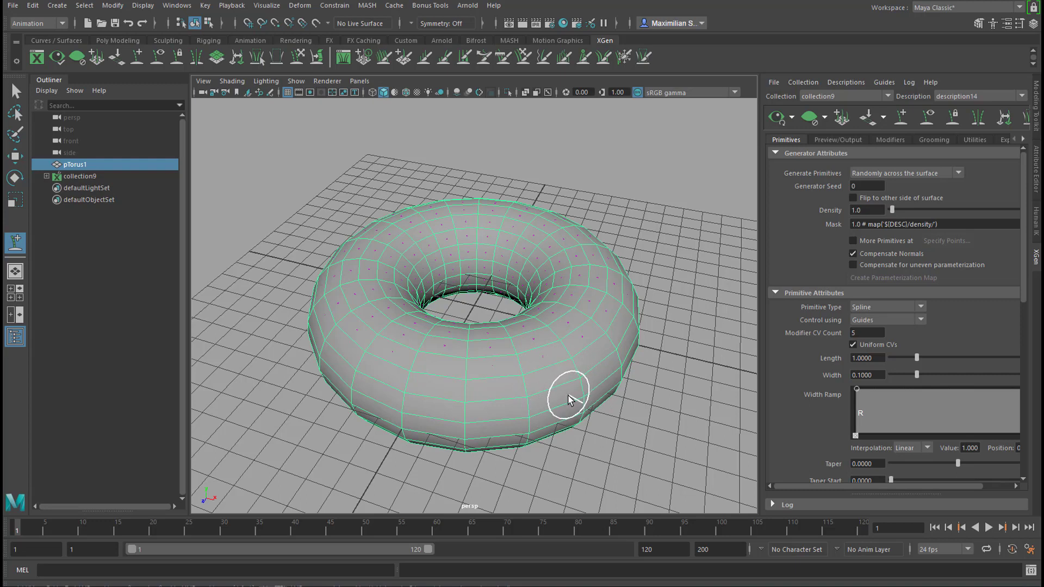
click(610, 312)
alt+drag(577, 402, 505, 370)
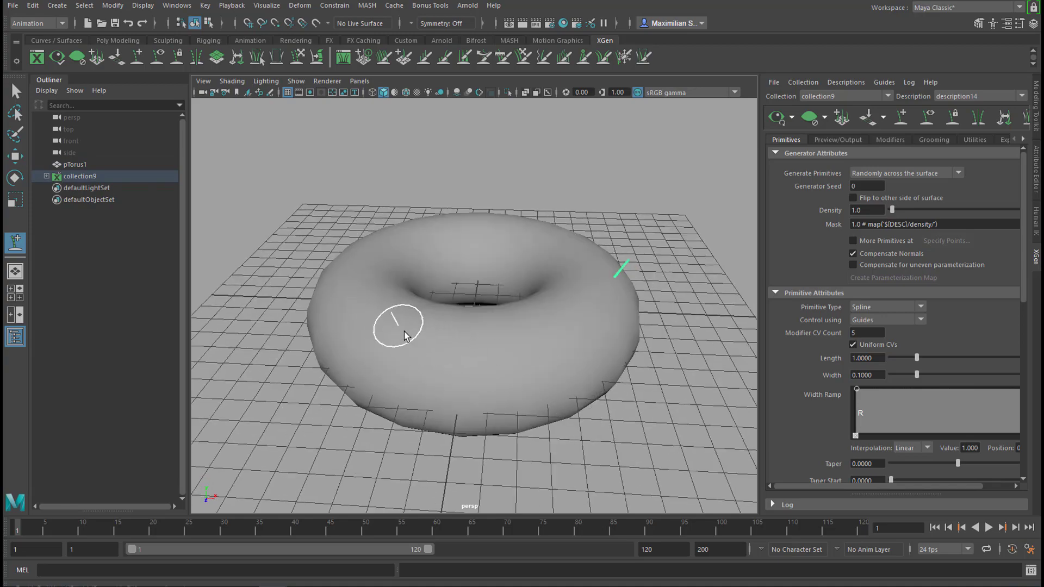
alt+drag(408, 331, 403, 368)
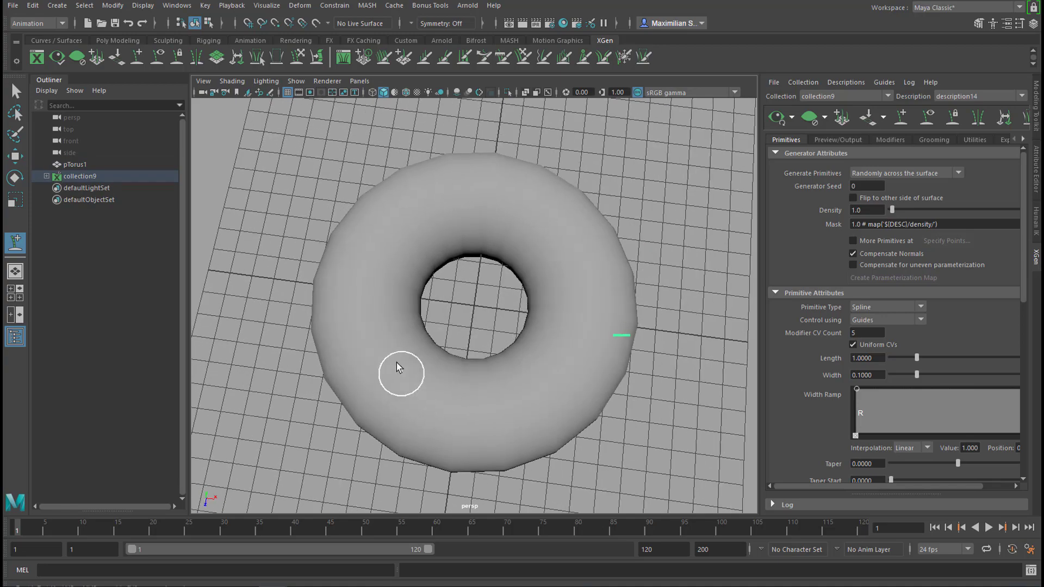
click(356, 232)
- Generate the hair preview on the torus and raise the density to 50
mouse_move(461, 382)
alt+mouse_down()
mouse_move(492, 407)
mouse_move(515, 354)
mouse_move(505, 345)
mouse_move(522, 347)
mouse_move(511, 348)
alt+mouse_up()
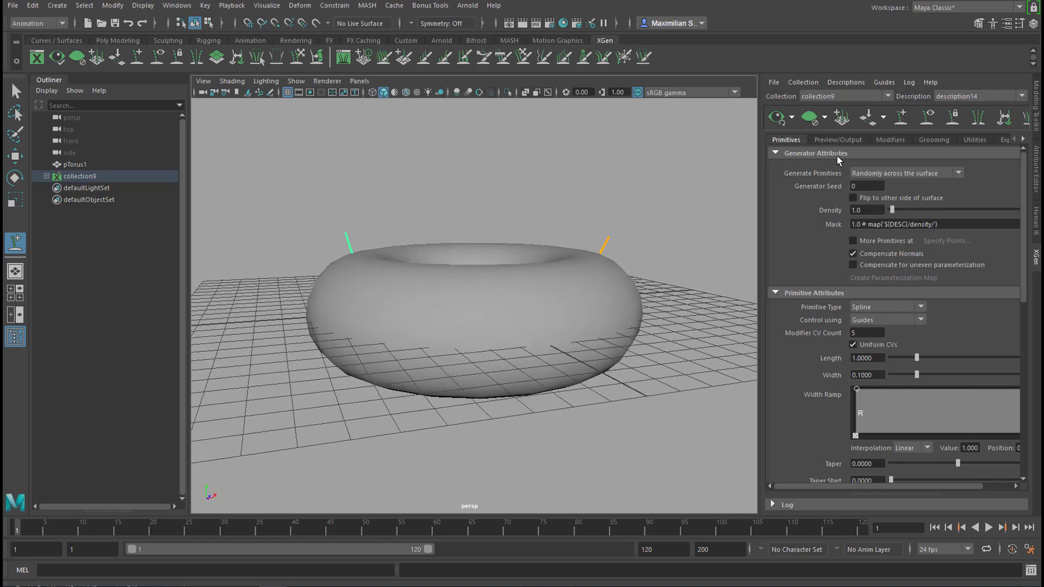
alt+drag(591, 366, 596, 384)
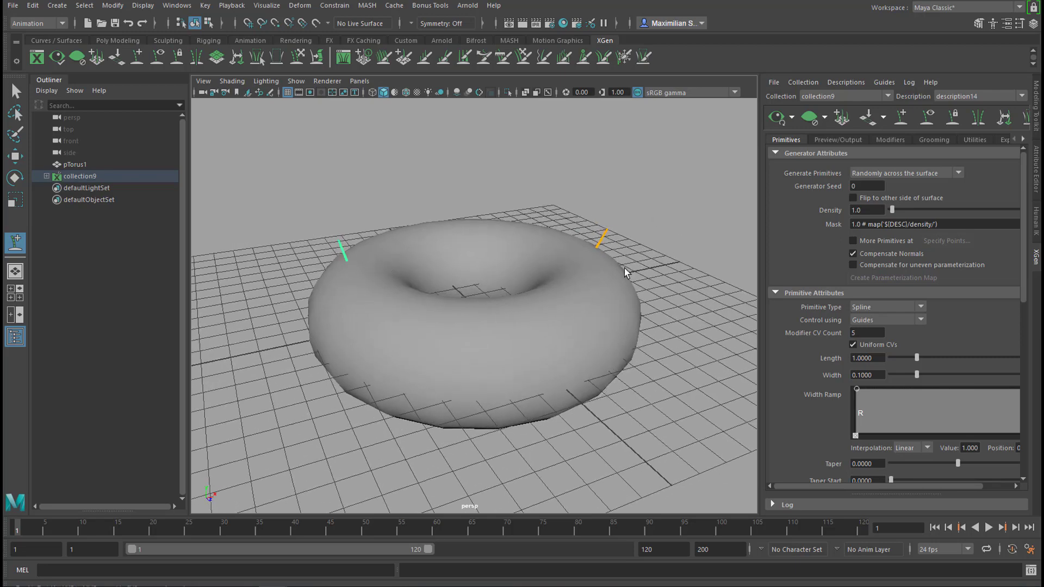
click(776, 117)
alt+drag(674, 281, 657, 305)
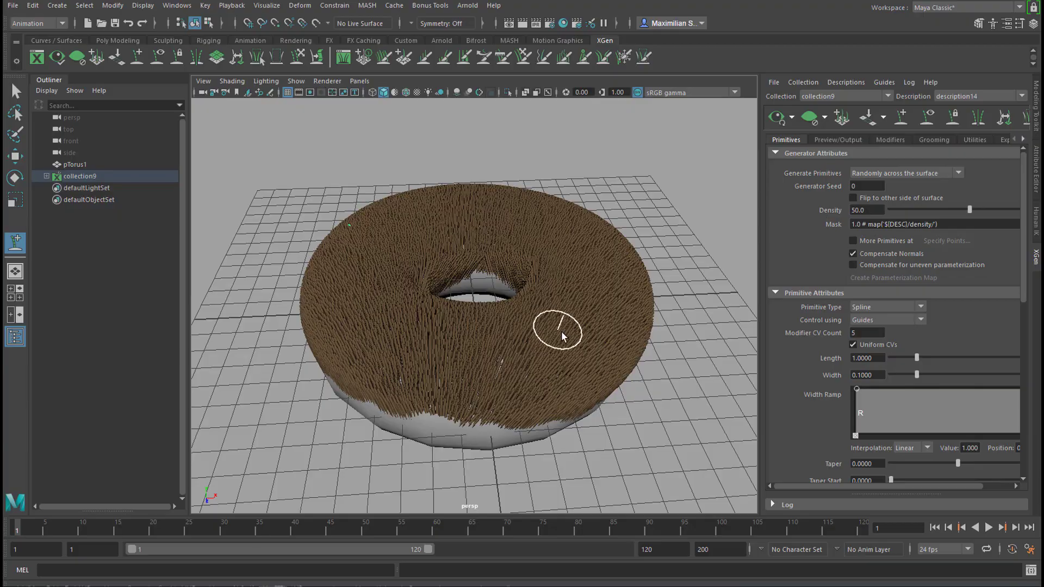
mouse_move(563, 337)
alt+mouse_down()
mouse_move(595, 298)
mouse_move(613, 310)
mouse_move(613, 345)
mouse_move(538, 367)
mouse_move(578, 336)
mouse_move(578, 302)
mouse_move(563, 330)
mouse_move(566, 321)
alt+mouse_up()
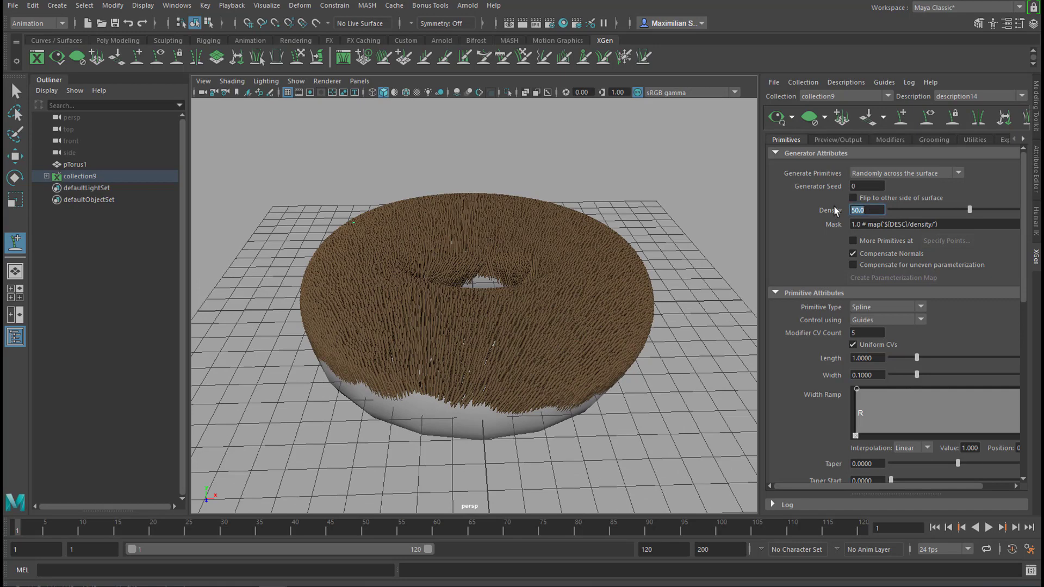
- Set the hair's density to 1, its length to 1.845 and its width to 0.07
text(1)
key(Return)
mouse_move(623, 295)
alt+mouse_down()
mouse_move(635, 285)
mouse_move(623, 283)
alt+mouse_up()
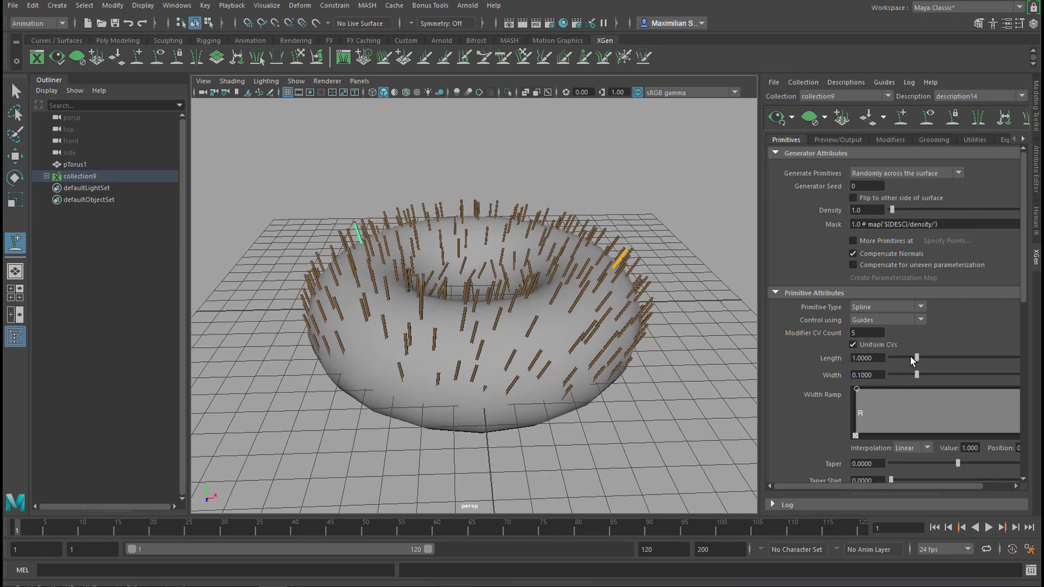
drag(918, 359, 940, 360)
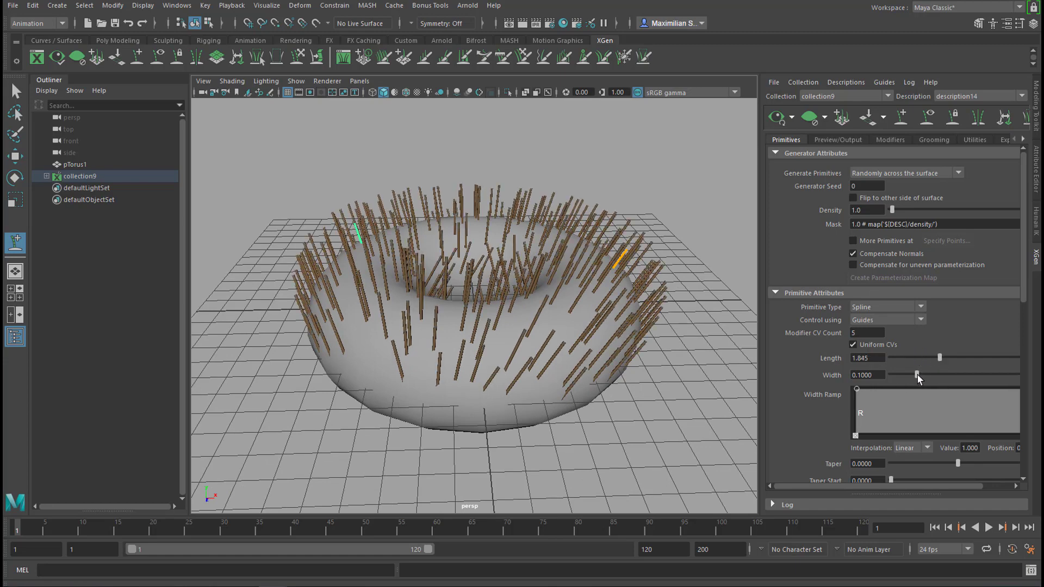
drag(917, 374, 908, 378)
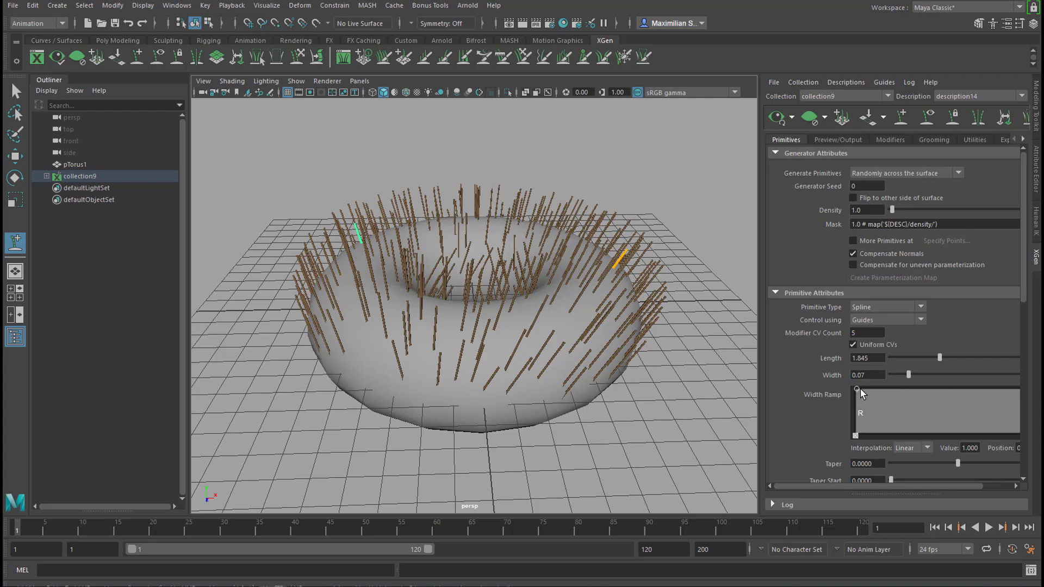
- Reshape the hair's width ramp so it rises steeply from 0 to 1.000 near its start and slopes down toward its end
drag(878, 390, 859, 457)
mouse_move(645, 414)
alt+mouse_down()
mouse_move(662, 401)
mouse_move(659, 384)
mouse_move(662, 400)
mouse_move(629, 405)
alt+mouse_up()
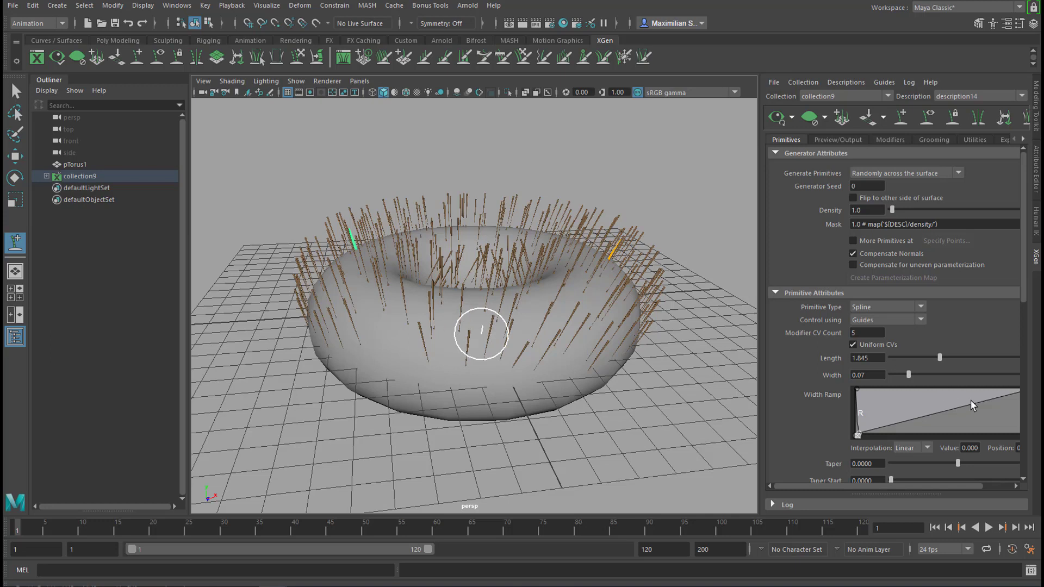
drag(860, 430, 1015, 434)
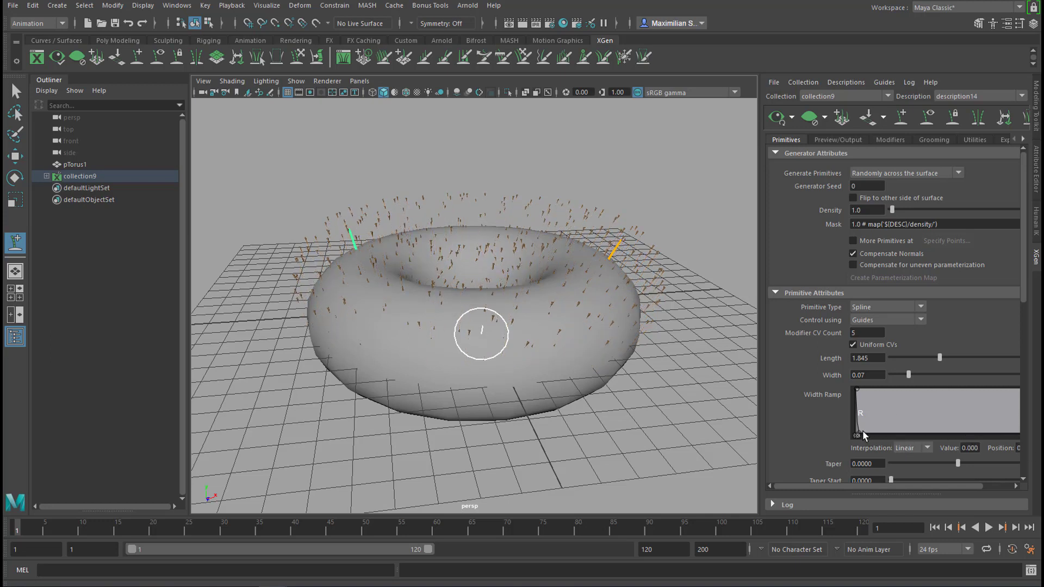
drag(865, 435, 837, 383)
alt+drag(606, 396, 729, 378)
drag(861, 391, 869, 431)
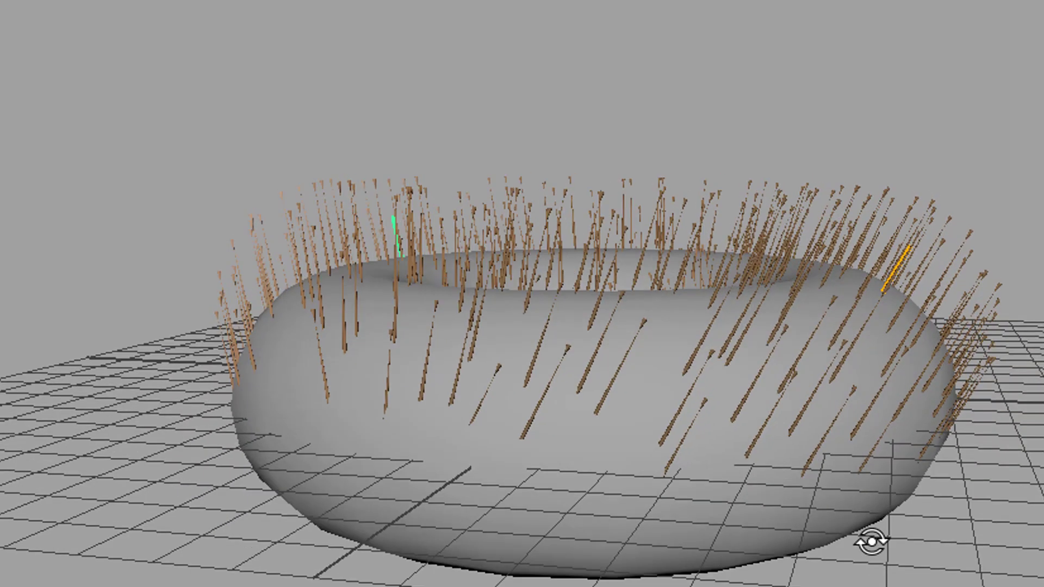
alt+drag(603, 380, 608, 384)
alt+drag(882, 550, 888, 572)
mouse_move(688, 292)
alt+mouse_down()
mouse_move(664, 303)
mouse_move(642, 256)
alt+mouse_up()
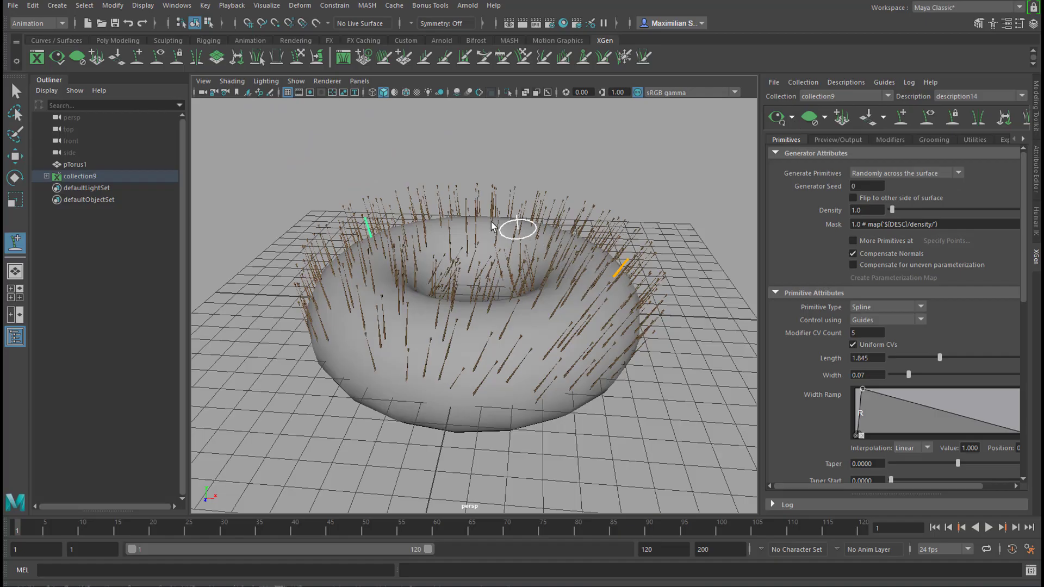
- Clear the hair preview and show the guide control points of the green guide on the torus
click(812, 124)
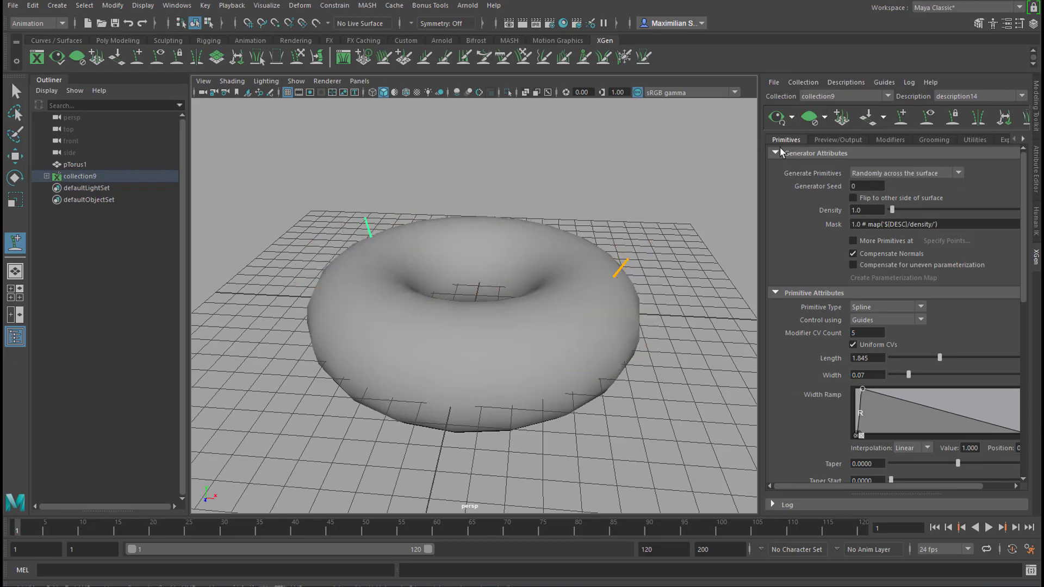
alt+drag(655, 296, 676, 231)
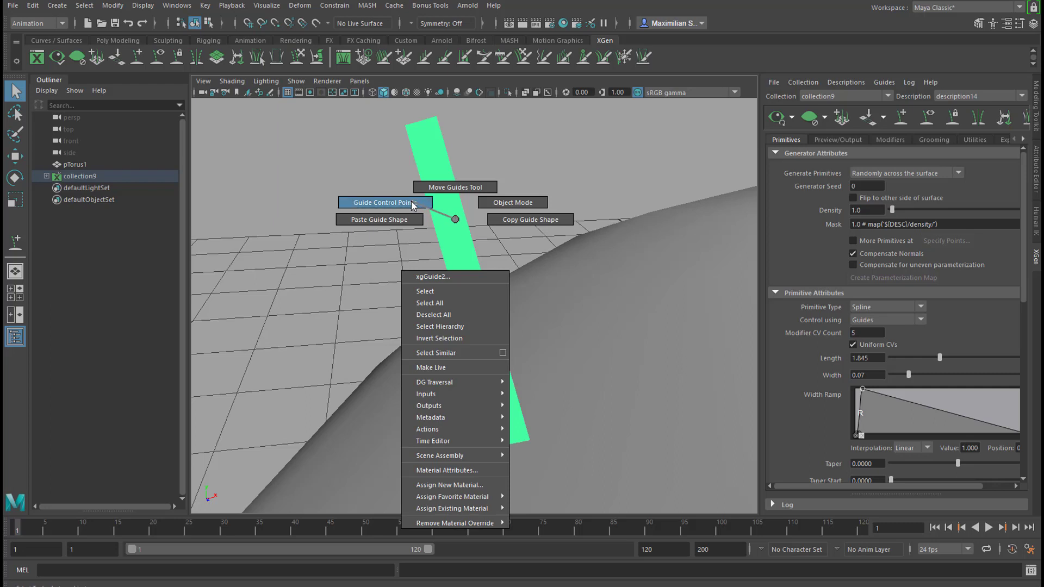
right_drag(412, 204, 410, 205)
mouse_move(502, 237)
alt+mouse_down()
mouse_move(522, 214)
mouse_move(504, 225)
alt+mouse_up()
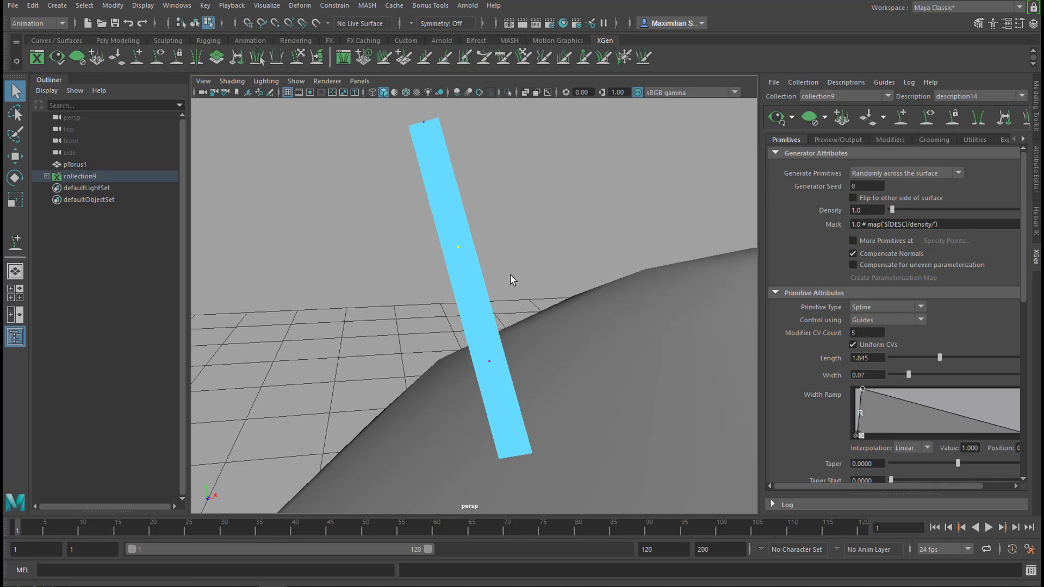
- Bend the guide into an S-shaped curve by moving its control points in alternating directions
alt+drag(516, 267, 194, 381)
alt+drag(520, 282, 636, 284)
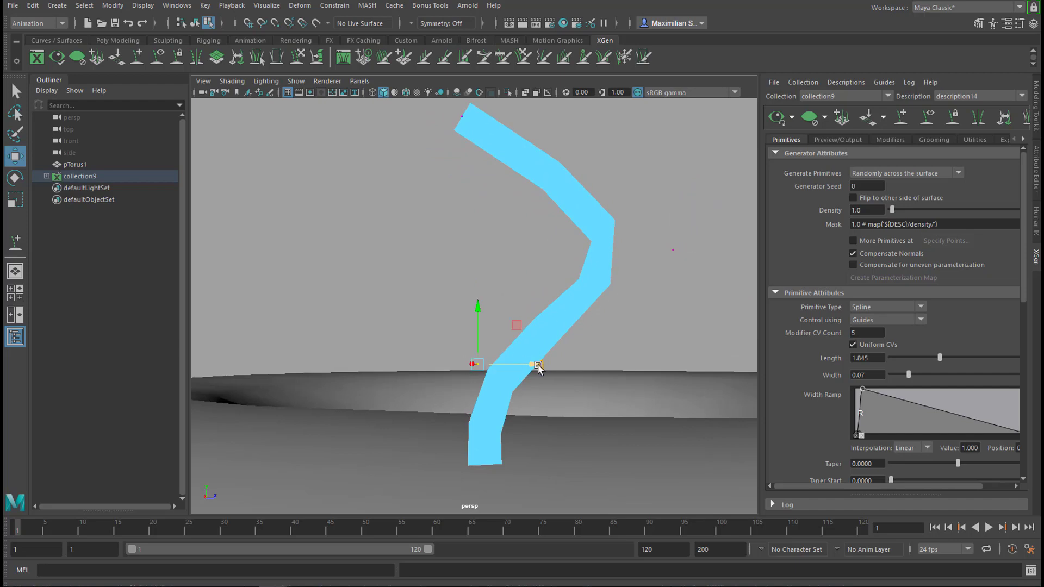
drag(538, 367, 303, 396)
alt+drag(595, 303, 610, 326)
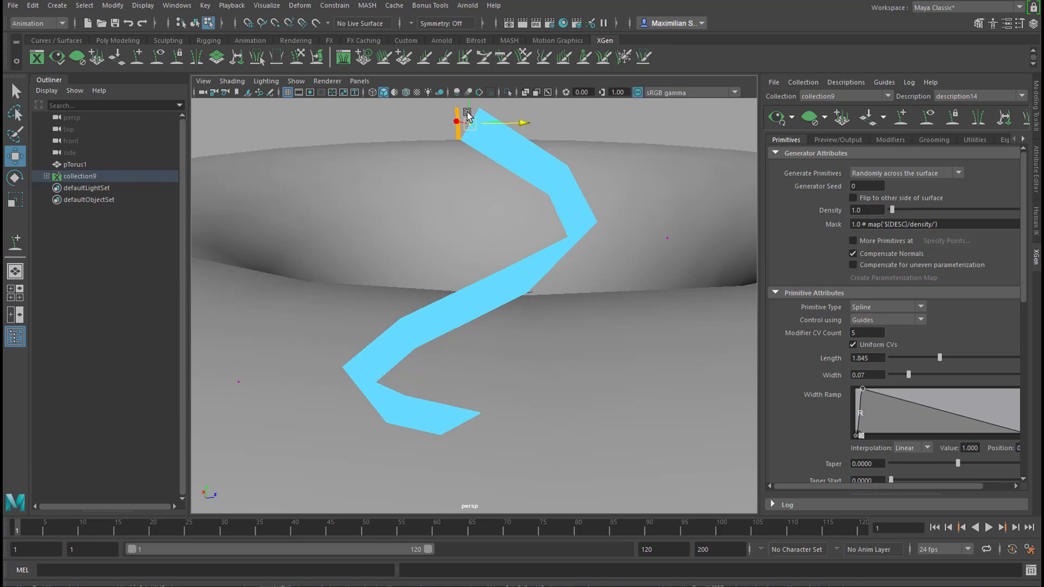
alt+drag(641, 332, 439, 309)
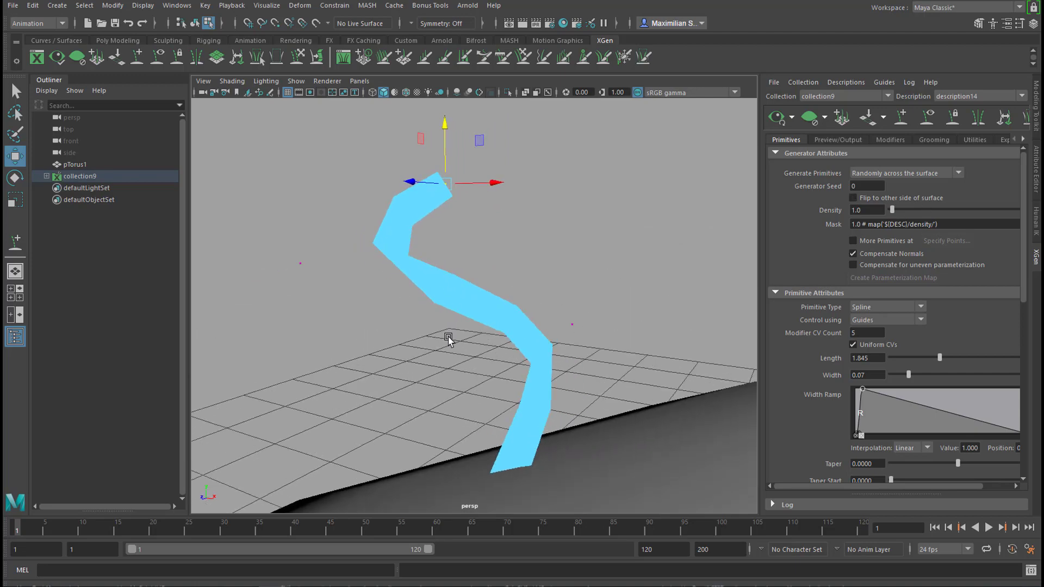
- Regenerate the hair preview on the torus with the S-shaped guide
alt+right_drag(584, 368, 209, 438)
alt+right_drag(539, 380, 330, 450)
alt+right_drag(602, 360, 314, 426)
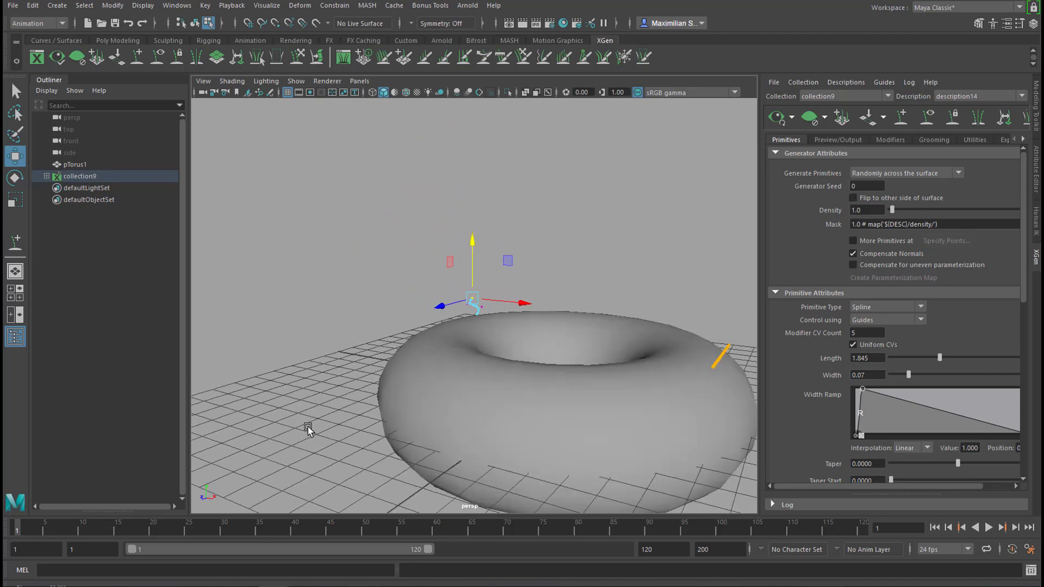
alt+drag(314, 429, 602, 396)
alt+middle_drag(620, 373, 492, 342)
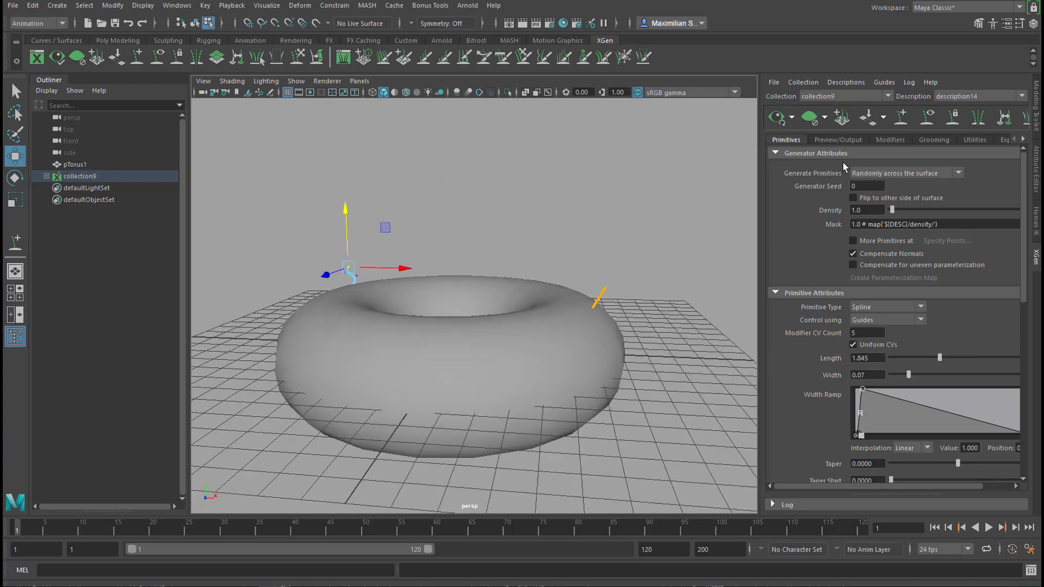
click(777, 117)
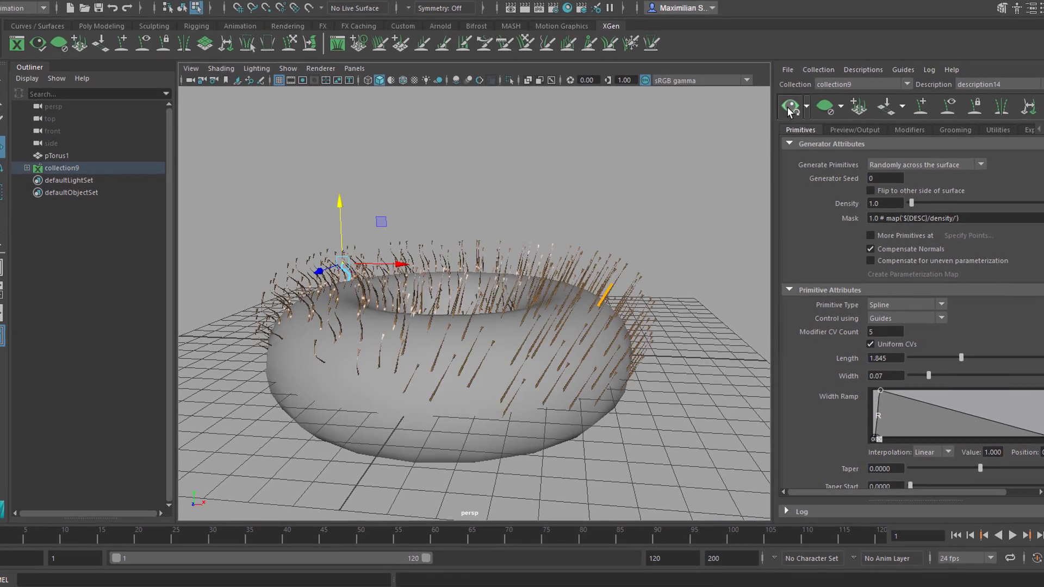
- Examine how the hair blends between the curved guide and the straight guide across the torus
alt+drag(514, 363, 599, 363)
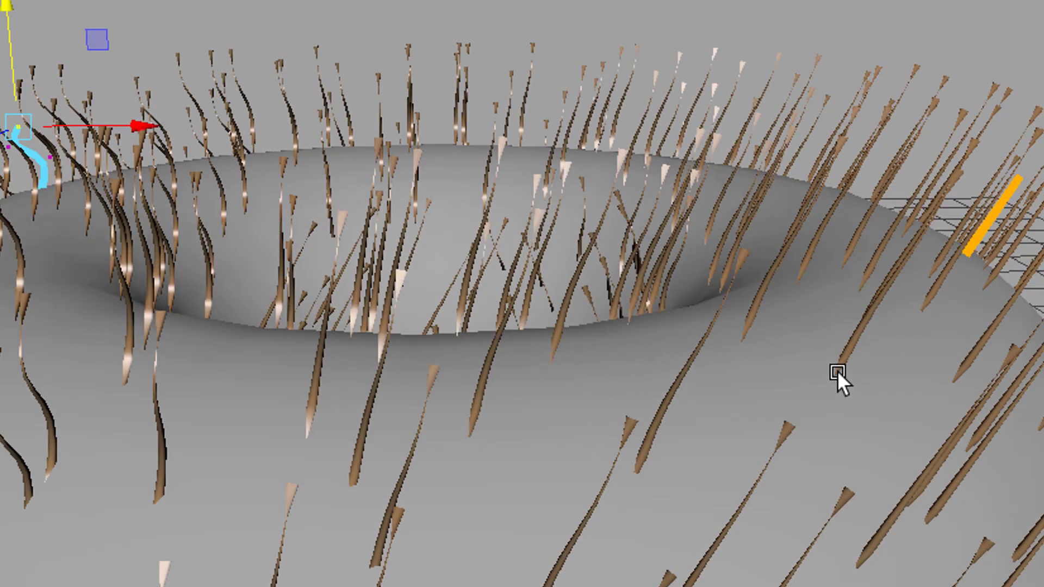
alt+drag(837, 371, 758, 369)
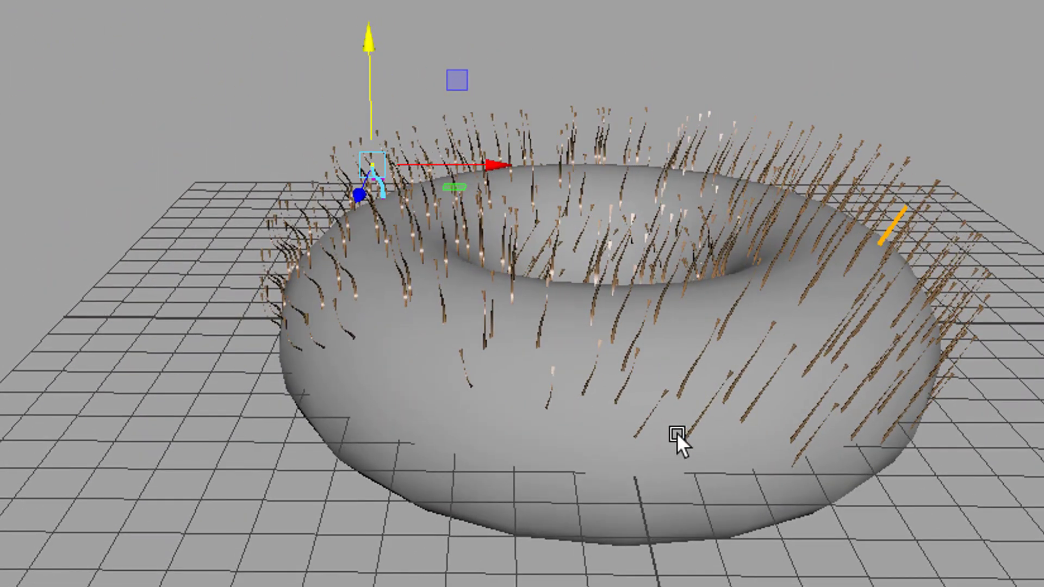
alt+drag(677, 433, 677, 427)
alt+middle_drag(733, 400, 570, 400)
alt+right_drag(449, 455, 724, 360)
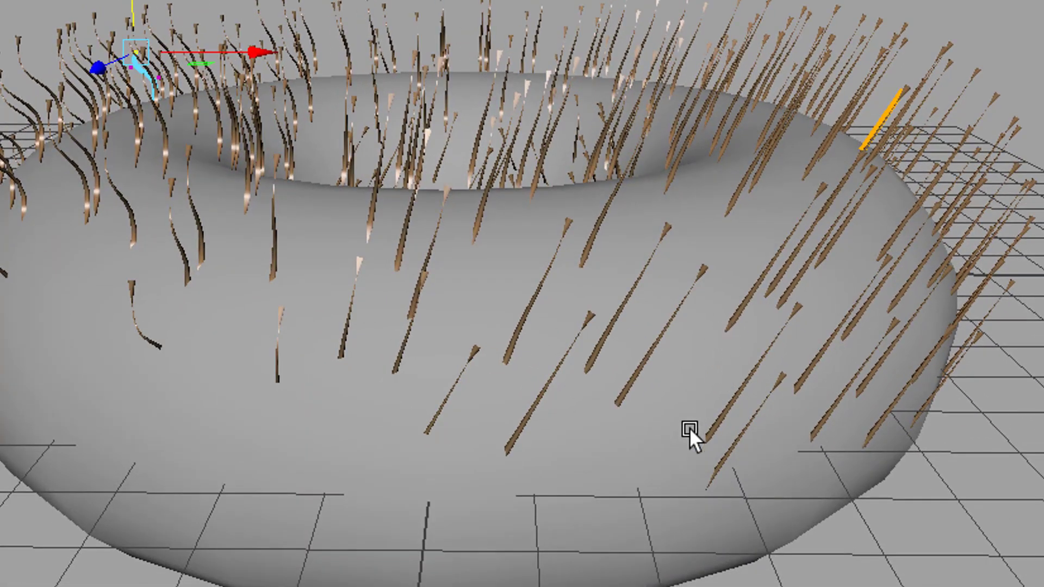
alt+drag(652, 463, 617, 467)
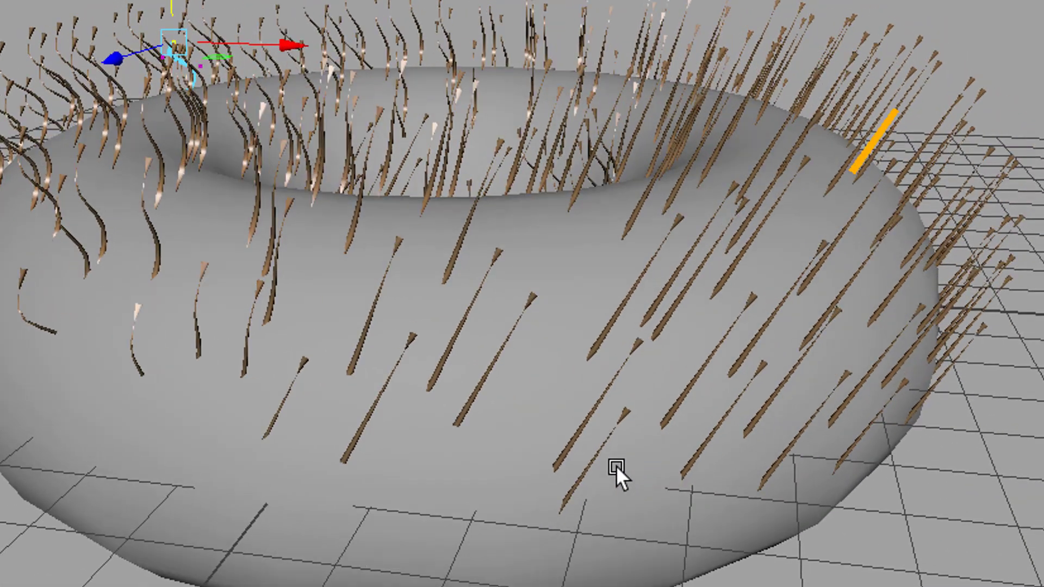
- Stretch the straight guide upward and outward into a long curve by moving its control points, and regenerate the hair preview
click(880, 126)
right_drag(880, 126, 877, 129)
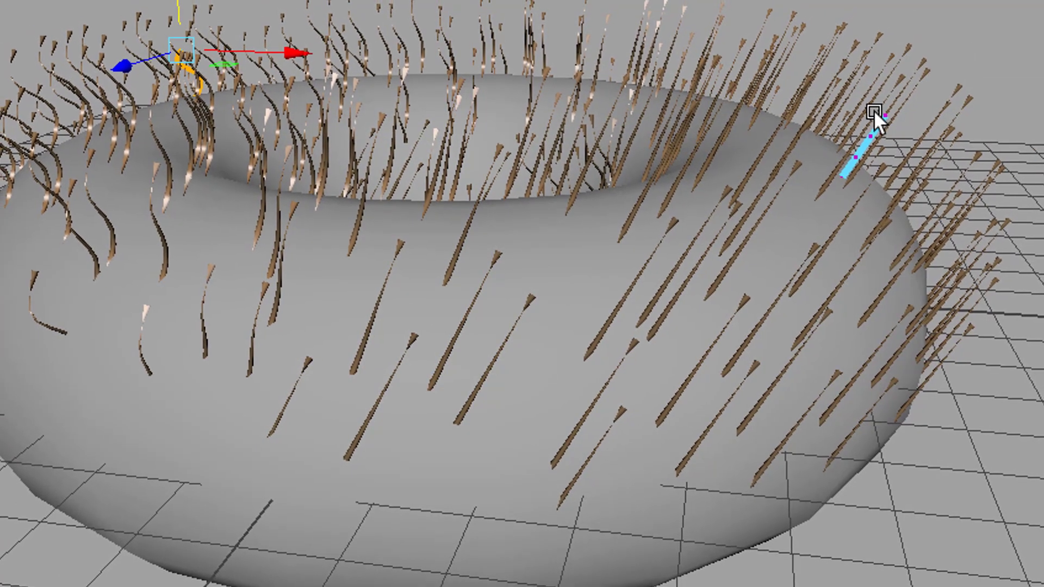
click(889, 111)
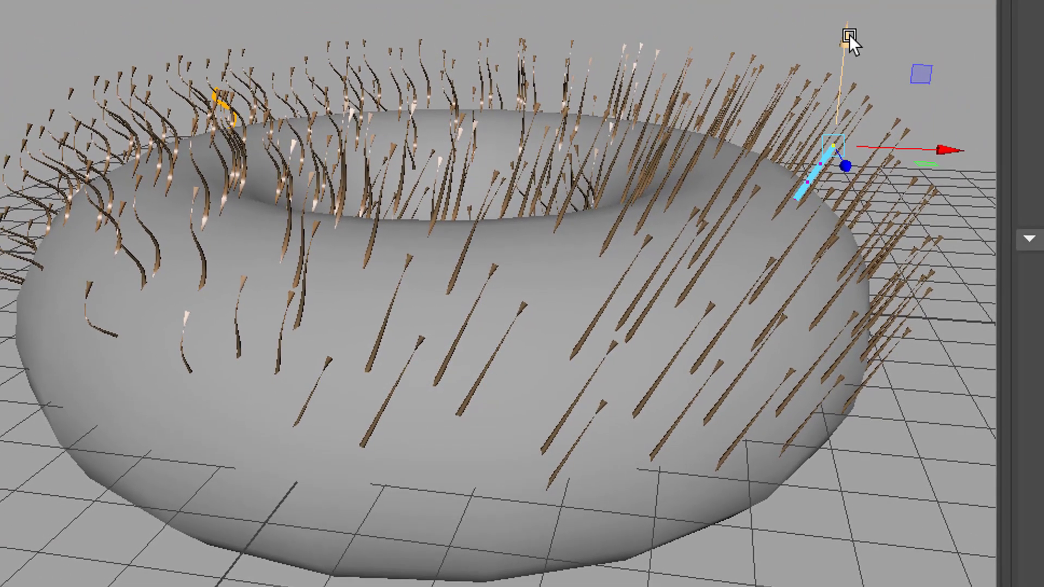
drag(863, 21, 873, 0)
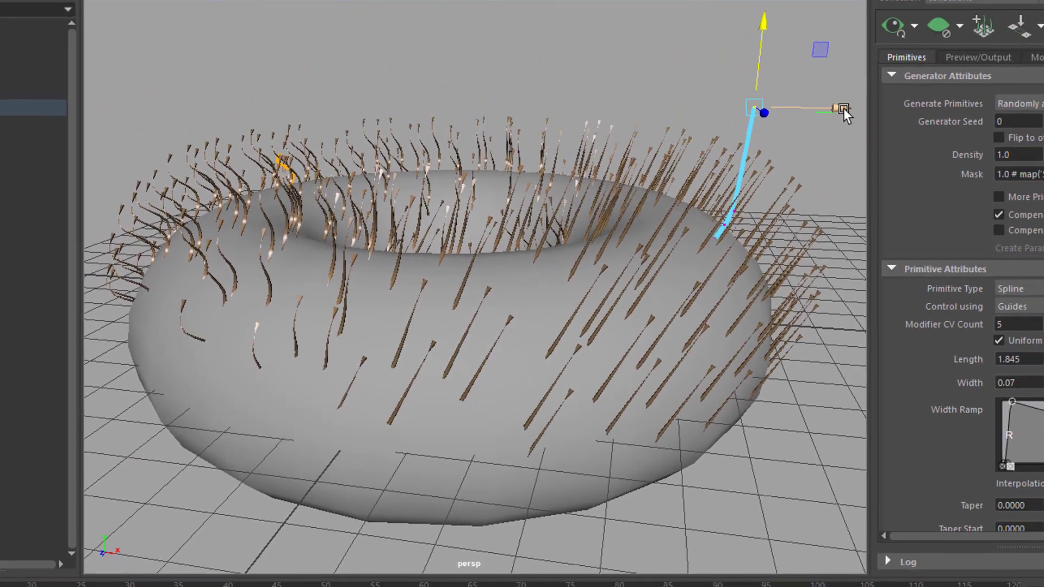
drag(871, 90, 911, 90)
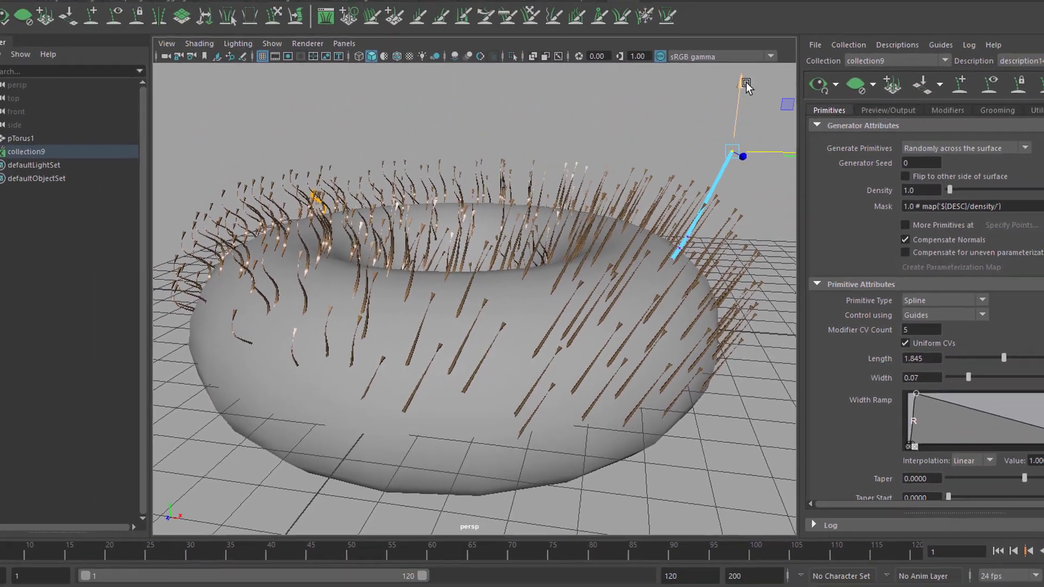
drag(746, 82, 760, 54)
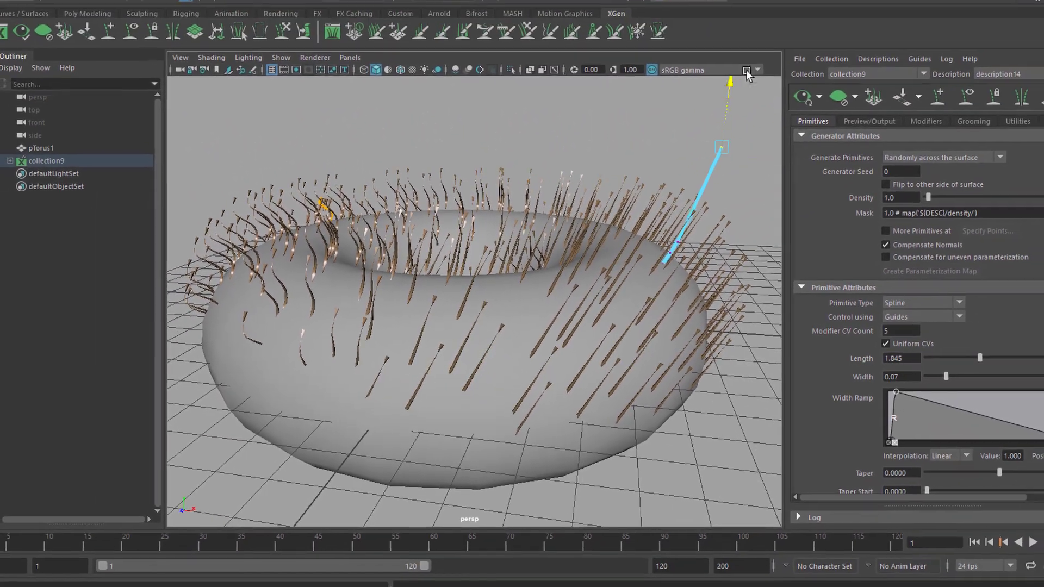
alt+drag(689, 251, 486, 282)
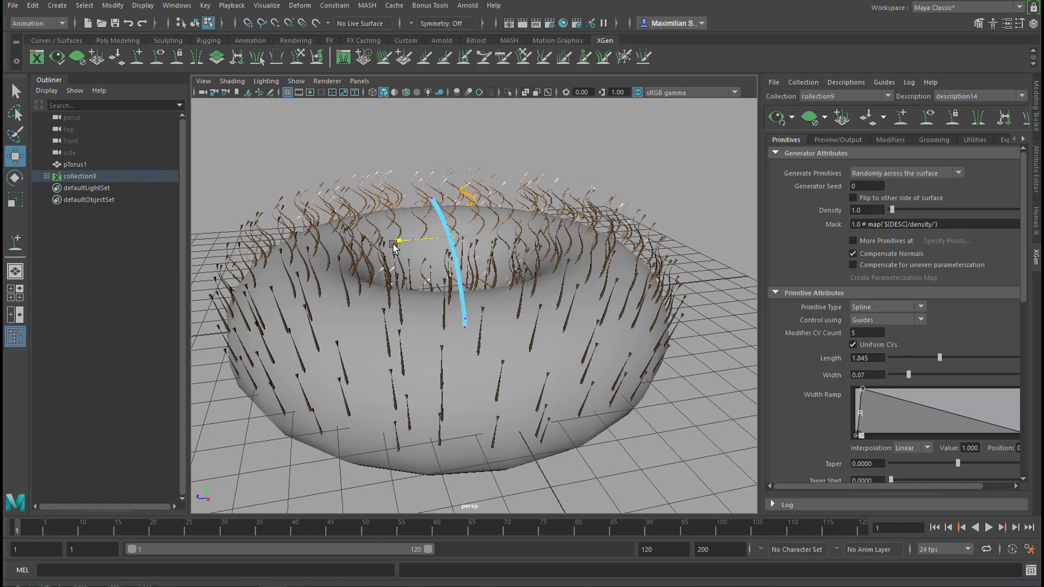
alt+drag(394, 248, 658, 280)
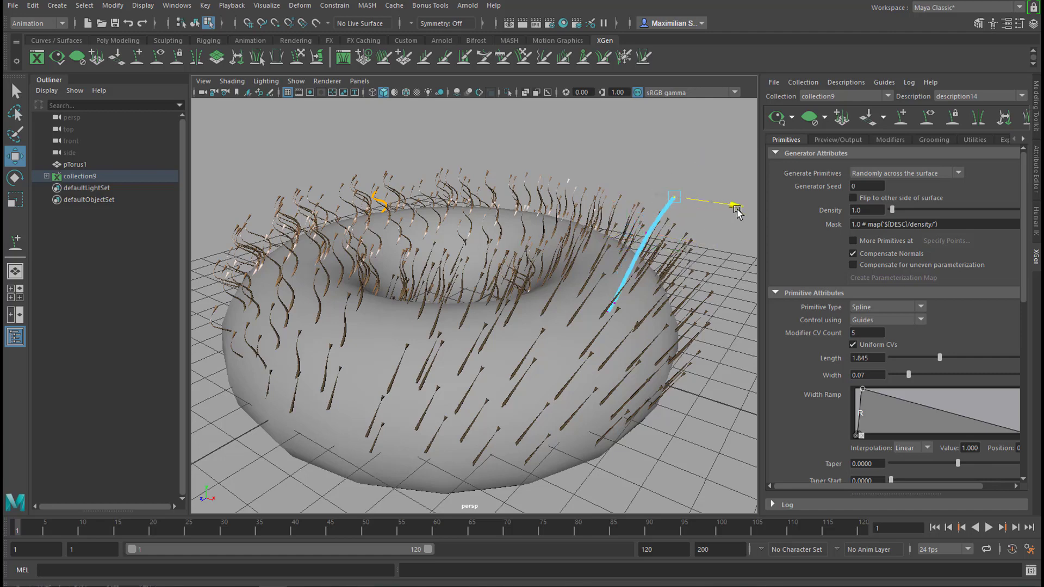
alt+drag(601, 364, 577, 356)
click(781, 120)
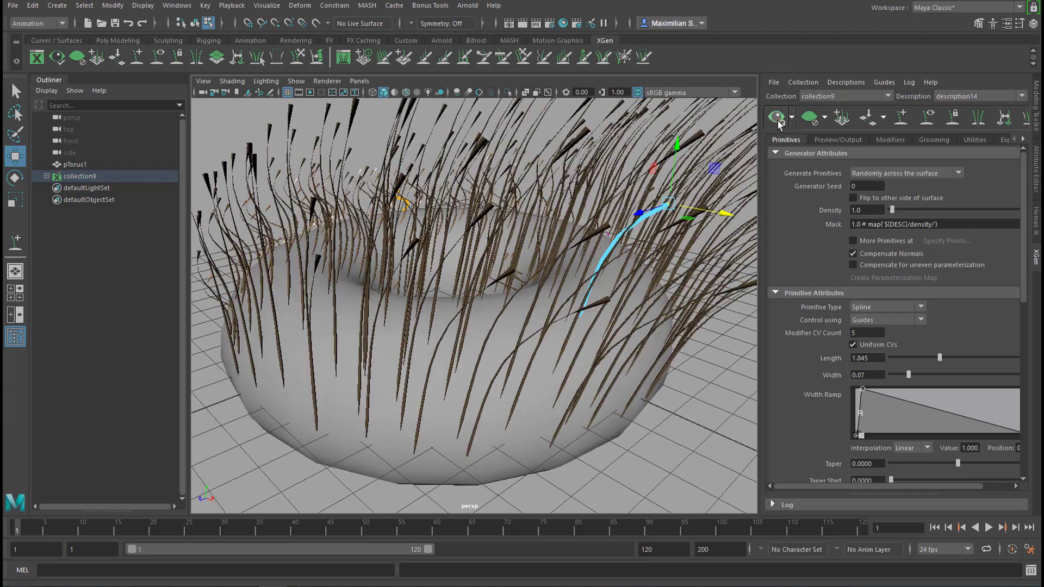
- Inspect from several angles how hair length and curvature vary between the two guides
alt+right_drag(608, 361, 476, 398)
alt+drag(476, 398, 513, 398)
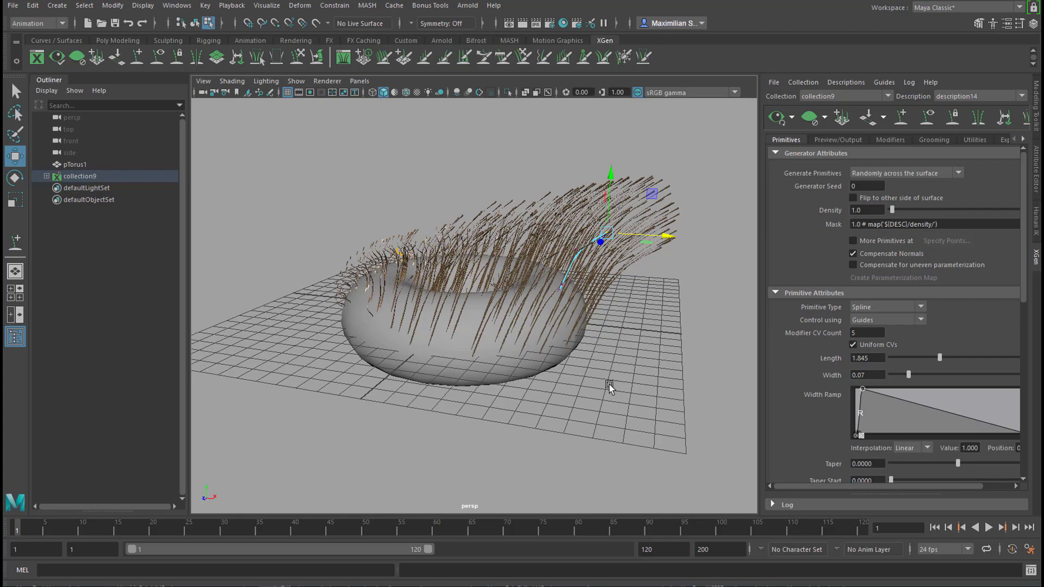
mouse_move(398, 343)
alt+mouse_down()
mouse_move(443, 343)
mouse_move(410, 326)
alt+mouse_up()
alt+right_drag(322, 350, 465, 385)
alt+drag(369, 329, 484, 365)
alt+drag(578, 352, 390, 352)
alt+right_drag(390, 353, 328, 447)
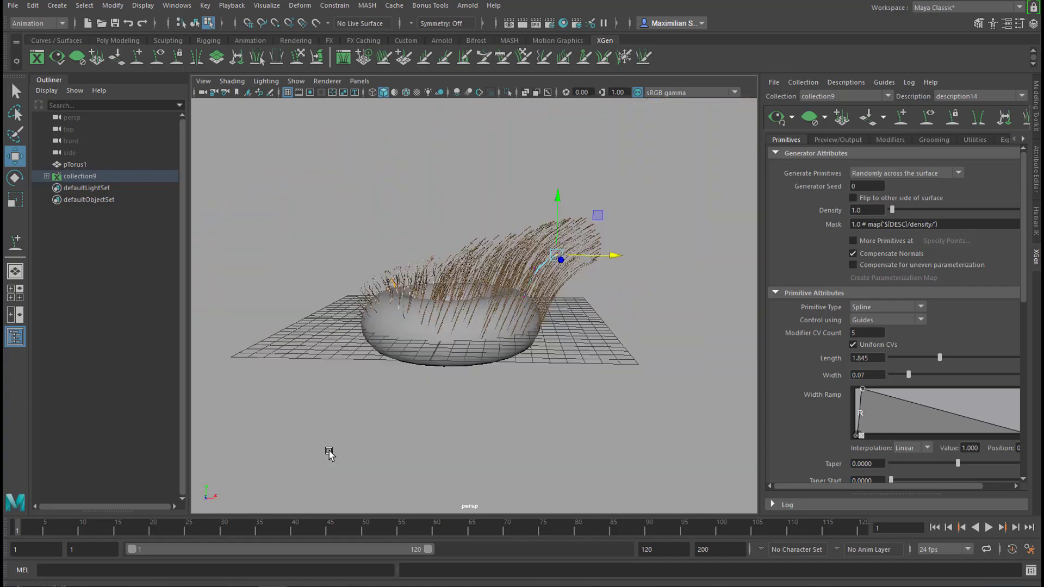
alt+drag(328, 448, 442, 450)
alt+right_drag(442, 450, 494, 450)
alt+drag(494, 449, 494, 374)
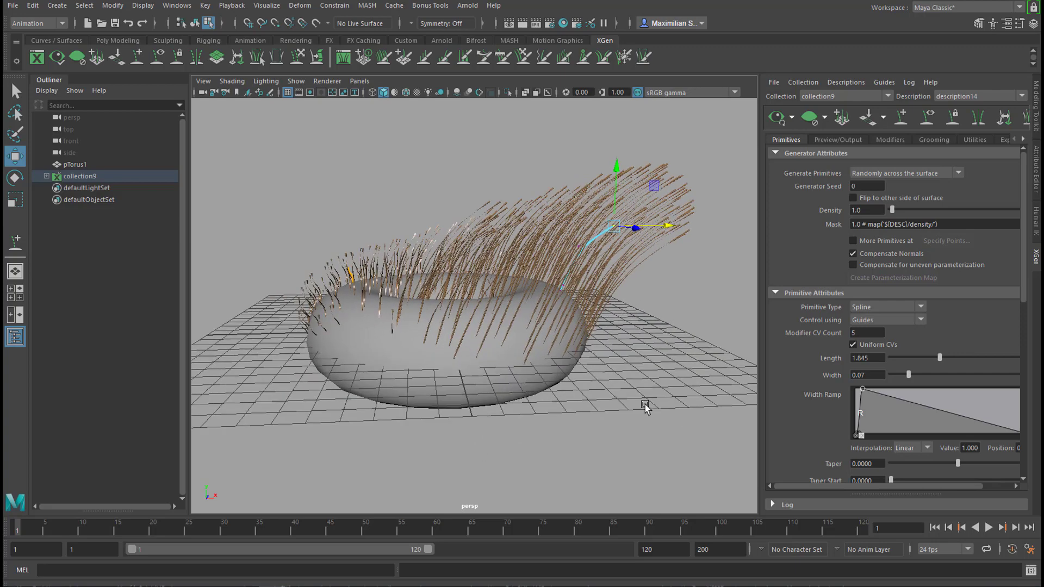